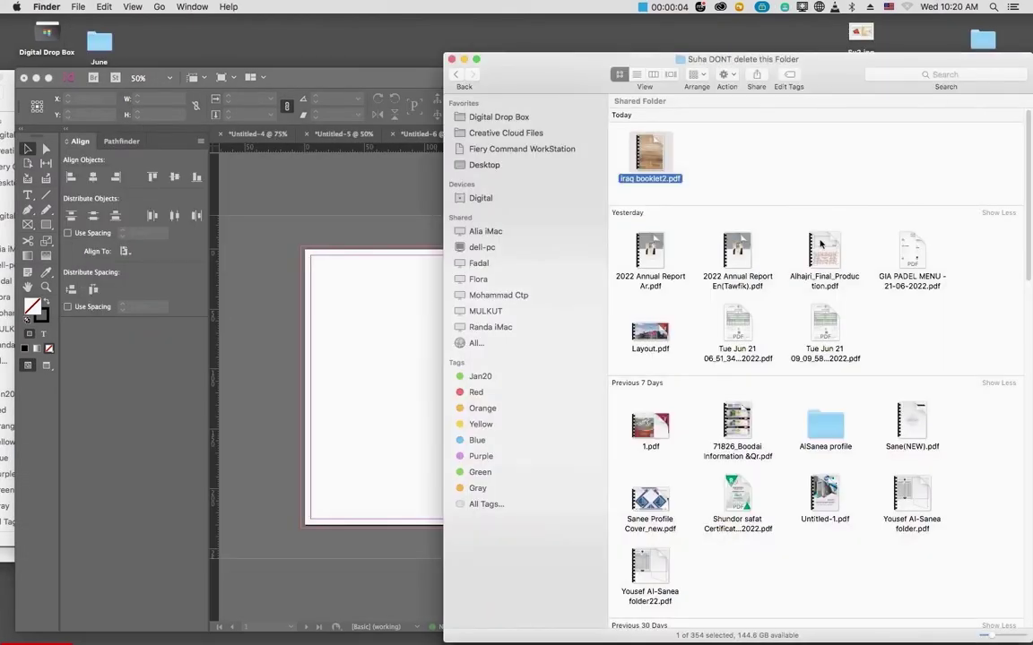
Preview the pages of iraq booklet2.pdf in the shared folder and close the preview
{"action": "key", "text": "space"}
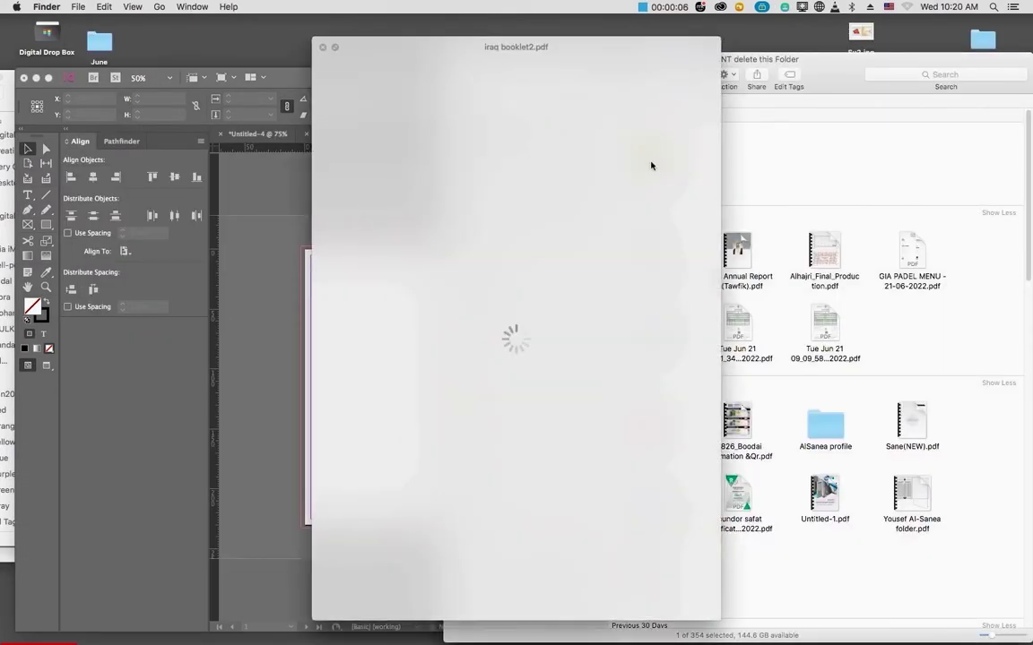
{"action": "left_click", "coordinate": [718, 205]}
{"action": "left_click", "coordinate": [724, 319]}
{"action": "left_click", "coordinate": [724, 412]}
{"action": "scroll", "coordinate": [714, 439], "scroll_direction": "down", "scroll_amount": 5}
{"action": "key", "text": "space"}
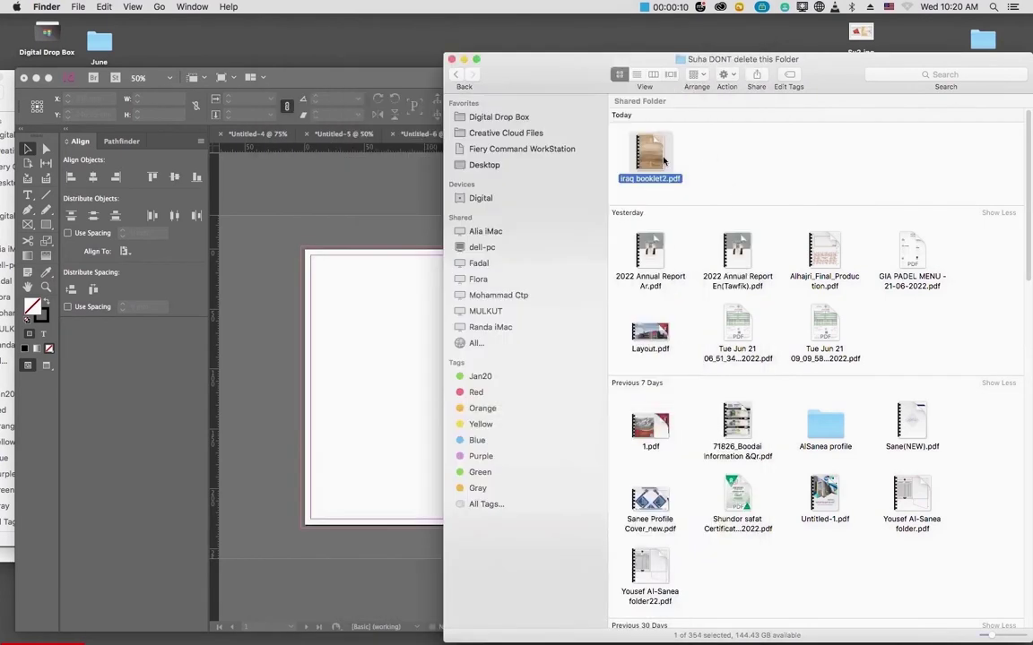
Open iraq booklet2.pdf in Acrobat and look through its cover and inside pages, including the crop marks
{"action": "key", "text": "super+o"}
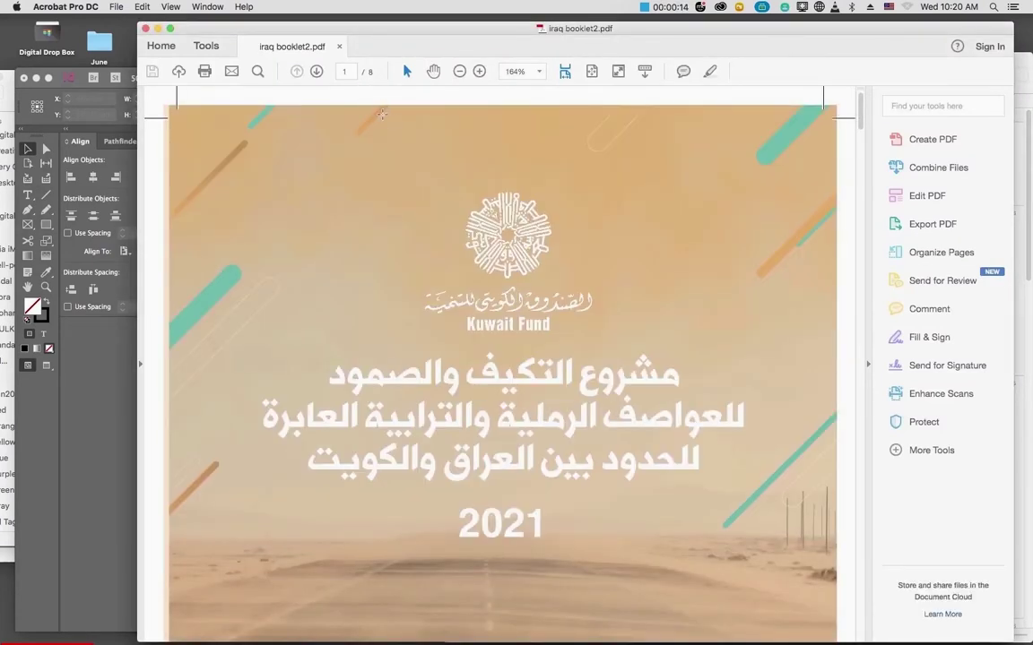
{"action": "key", "text": "super+0"}
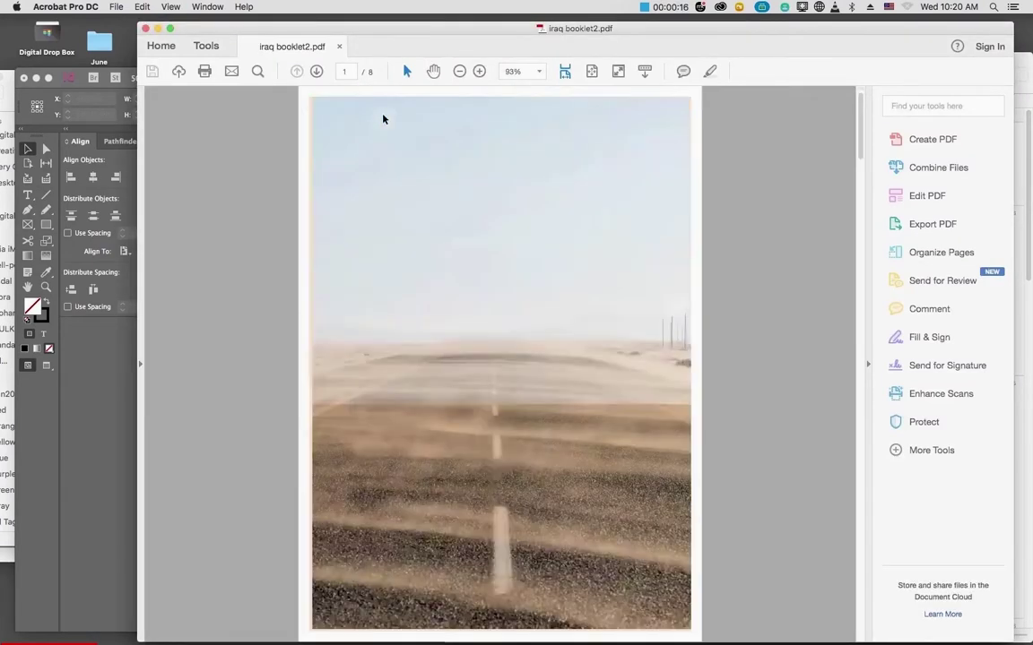
{"action": "scroll", "coordinate": [261, 169], "scroll_direction": "down", "scroll_amount": 10}
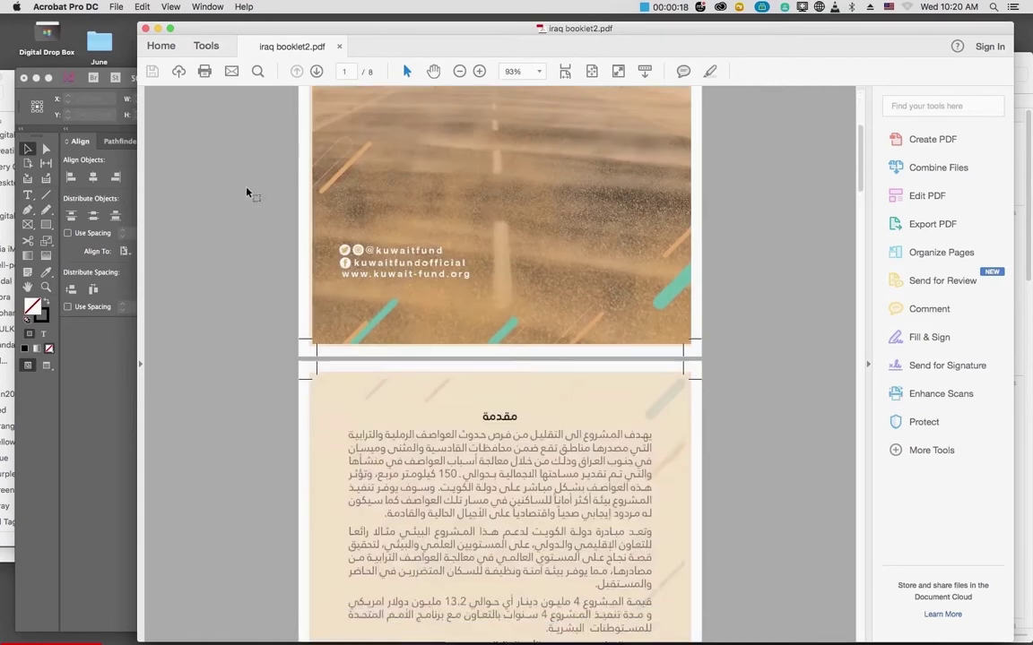
{"action": "left_click", "coordinate": [149, 102]}
{"action": "scroll", "coordinate": [269, 343], "scroll_direction": "down", "scroll_amount": 5}
{"action": "left_click", "coordinate": [255, 606]}
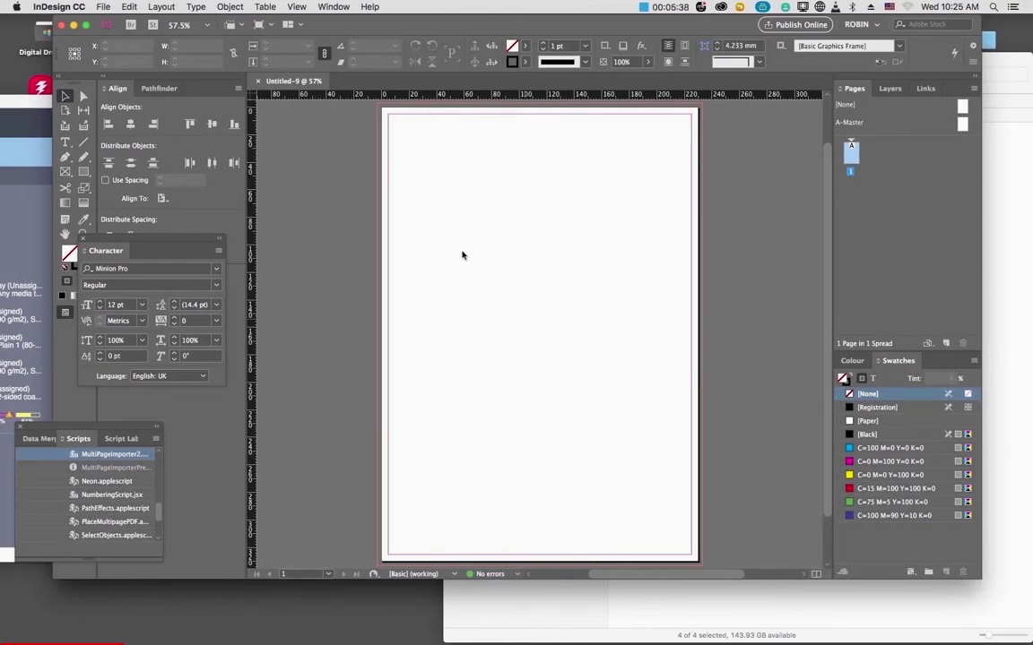
Place the iraq booklet2.pdf cover on the landscape InDesign page twice, with the two copies side by side
{"action": "key", "text": "super+d"}
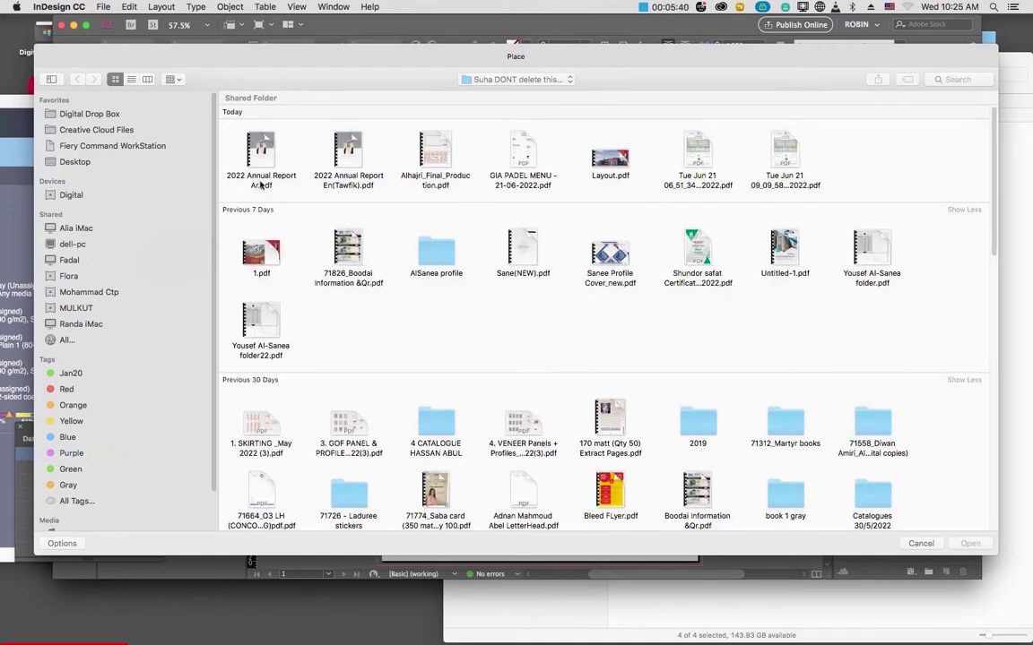
{"action": "left_click", "coordinate": [111, 114]}
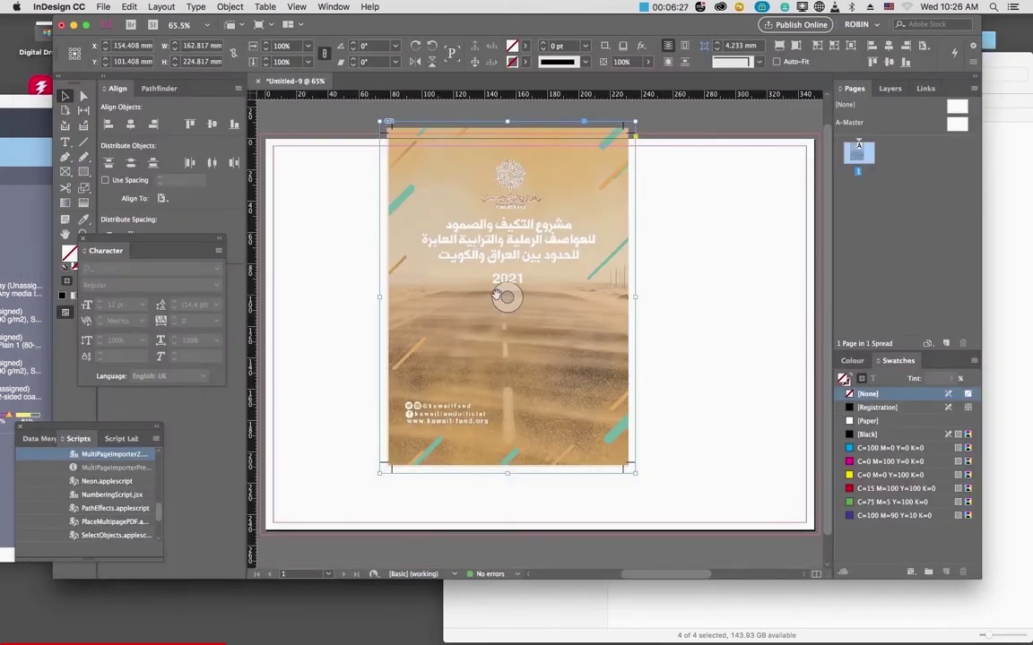
{"action": "key", "text": "super+minus"}
{"action": "left_click_drag", "start_coordinate": [460, 230], "coordinate": [608, 261]}
{"action": "left_click_drag", "start_coordinate": [791, 295], "coordinate": [286, 345]}
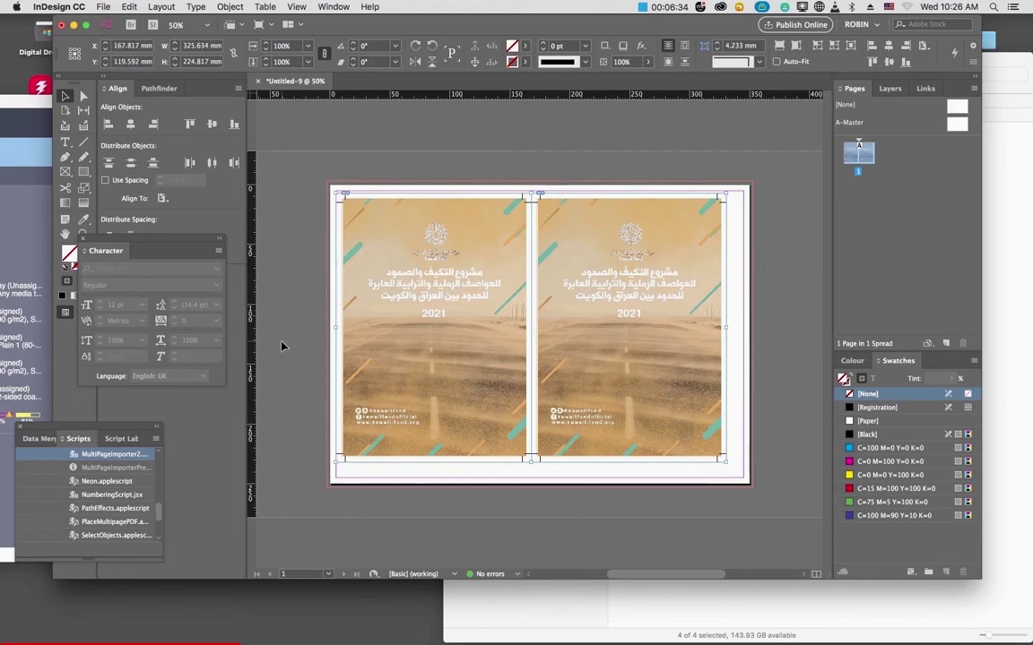
Move both placed covers from page 1 to the A-Master by cutting and pasting them in place
{"action": "key", "text": "super+x"}
{"action": "double_click", "coordinate": [956, 124]}
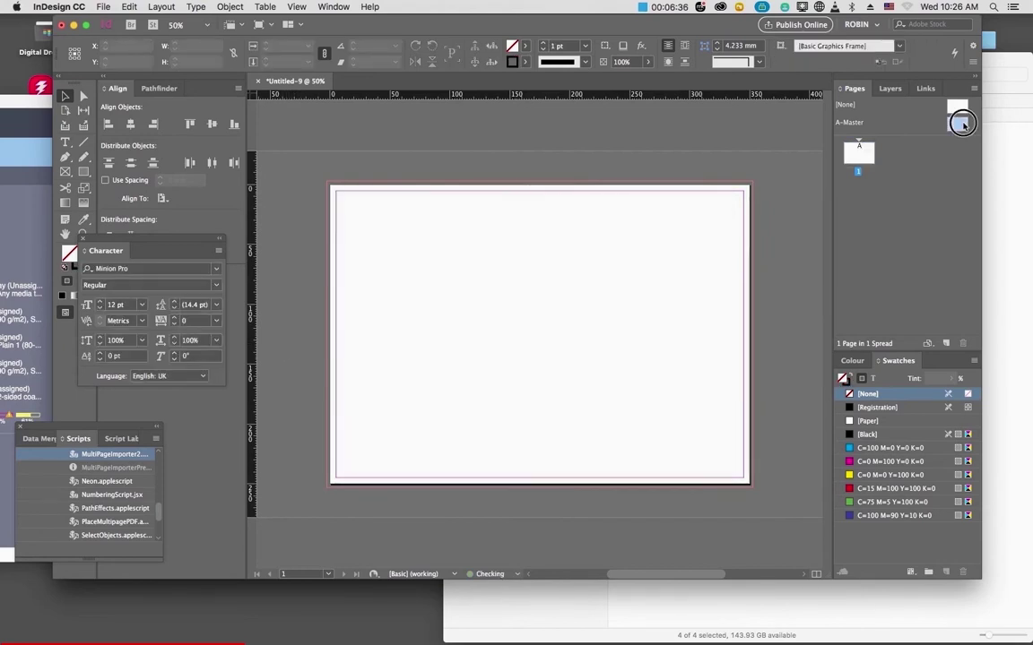
{"action": "key", "text": "super+alt+shift+v"}
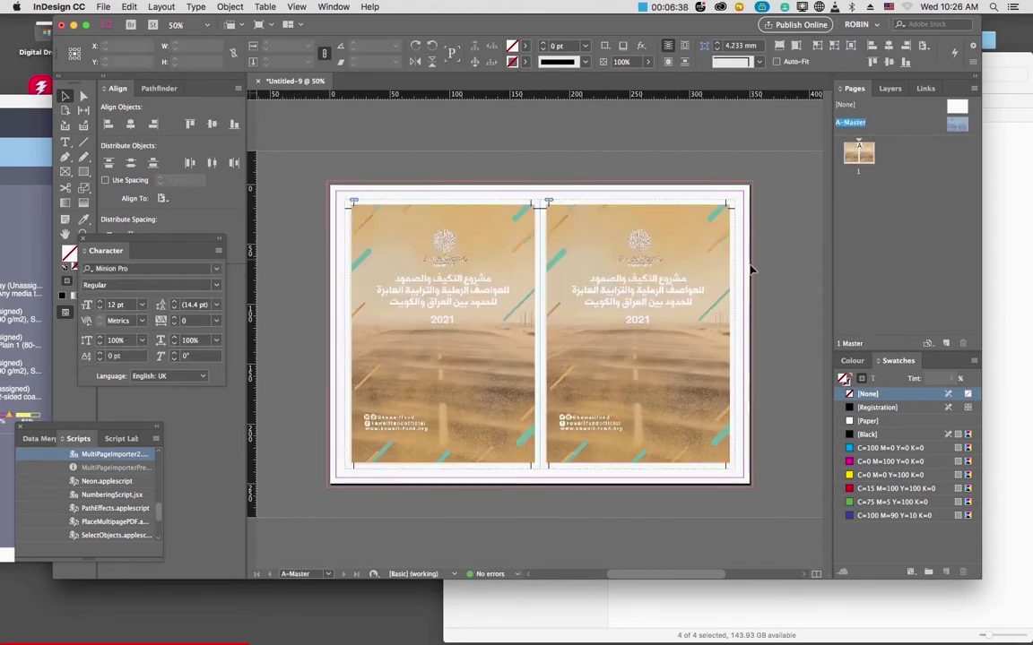
Delete the images inside both frames on the A-Master, keeping the empty frames, and return to page 1
{"action": "left_click", "coordinate": [634, 332]}
{"action": "key", "text": "Delete"}
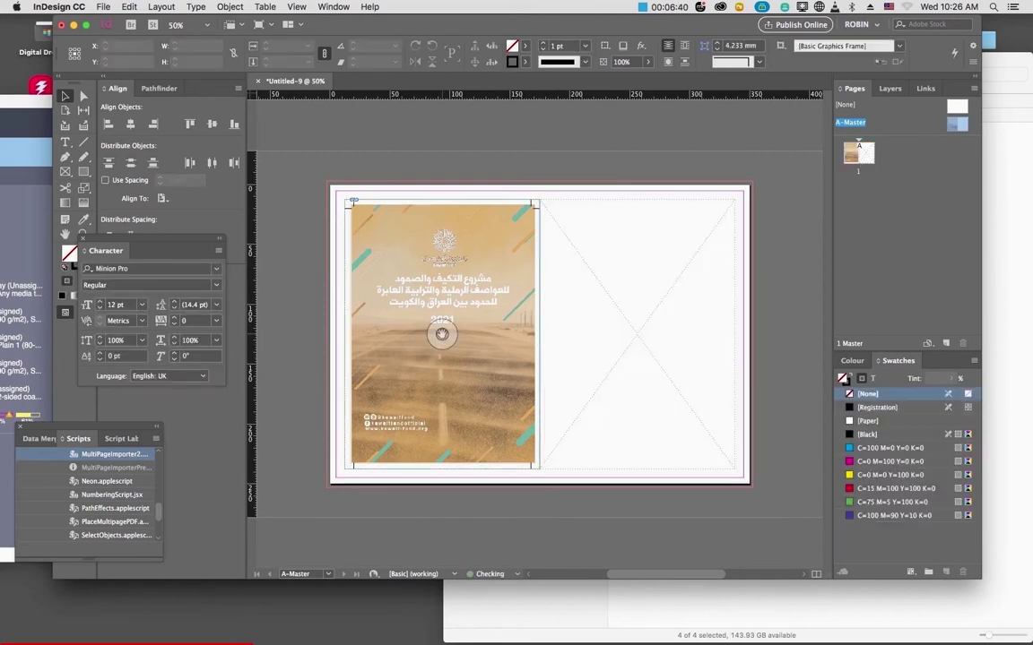
{"action": "left_click", "coordinate": [442, 334]}
{"action": "key", "text": "Delete"}
{"action": "double_click", "coordinate": [851, 152]}
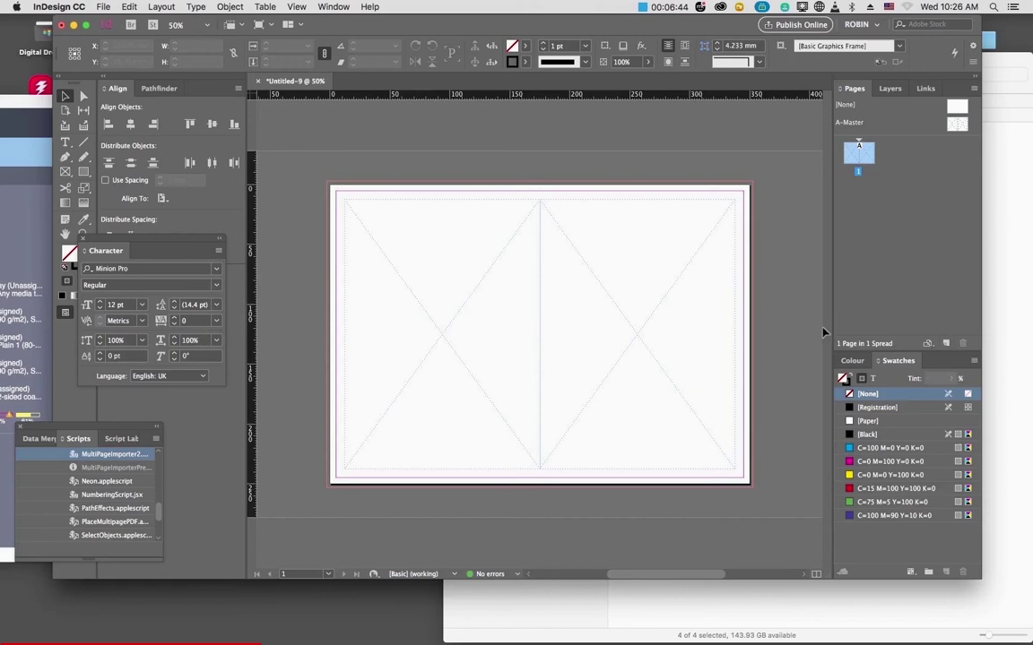
{"action": "key", "text": "super+d"}
{"action": "scroll", "coordinate": [374, 214], "scroll_direction": "down", "scroll_amount": 20}
{"action": "left_click", "coordinate": [261, 477]}
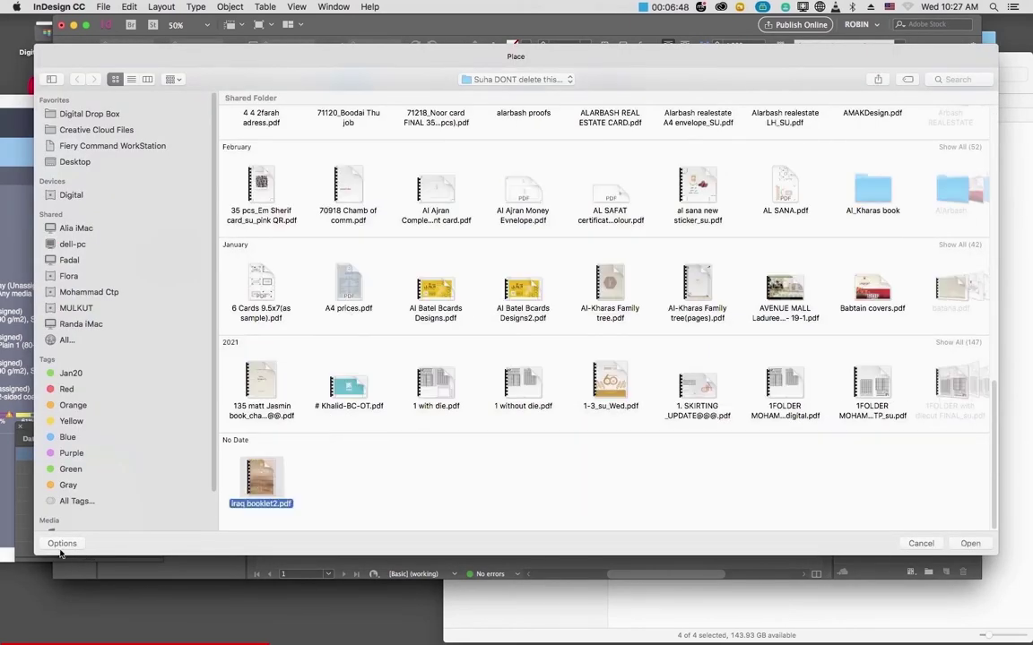
{"action": "left_click", "coordinate": [63, 542]}
{"action": "left_click", "coordinate": [970, 543]}
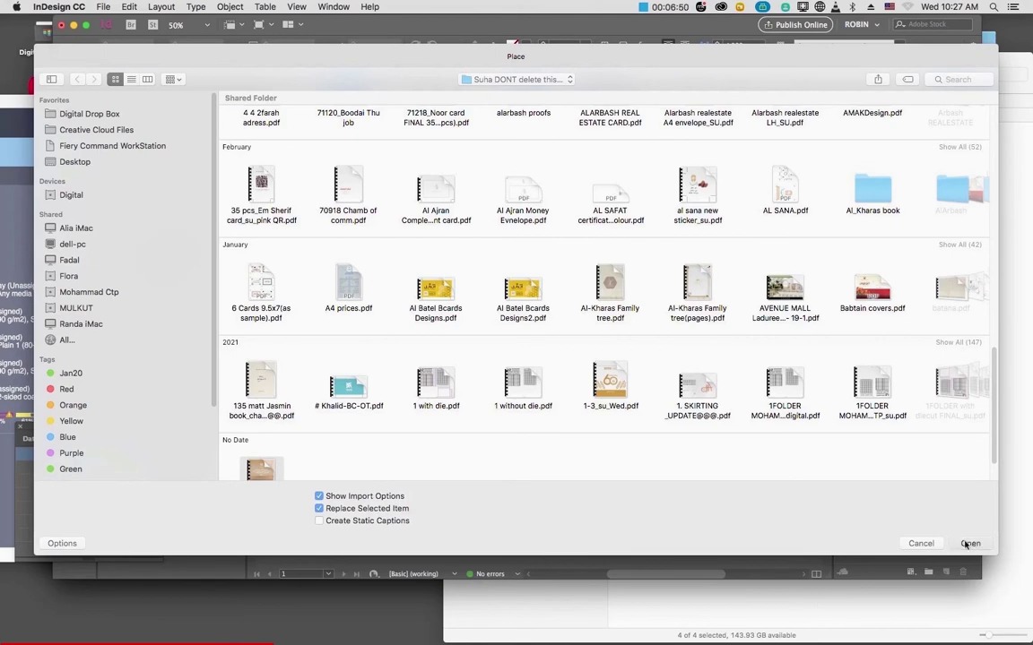
{"action": "left_click", "coordinate": [473, 282]}
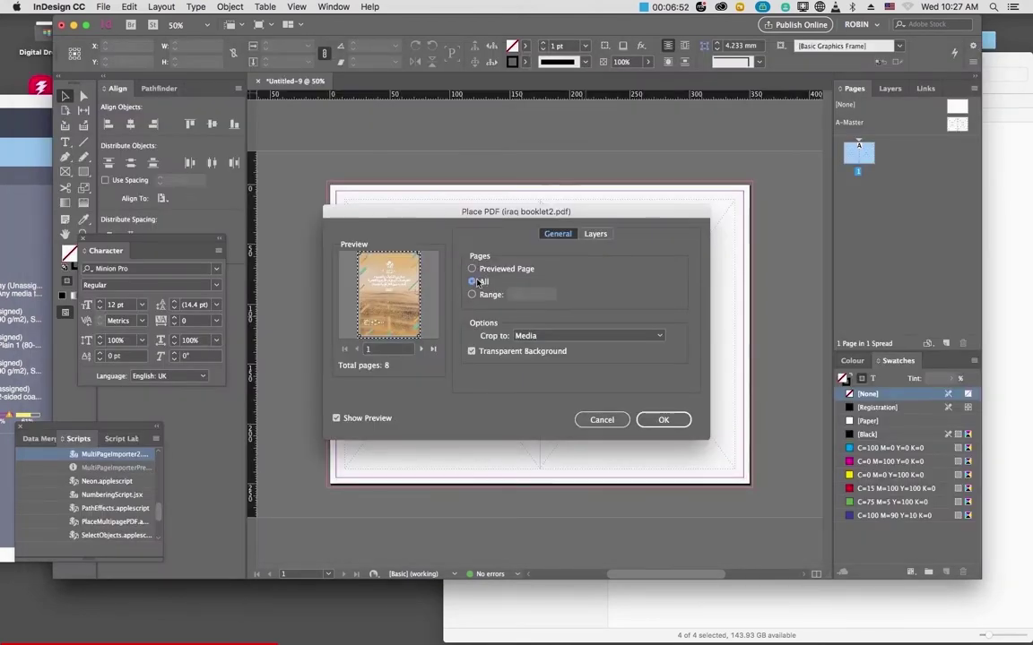
{"action": "left_click", "coordinate": [670, 420]}
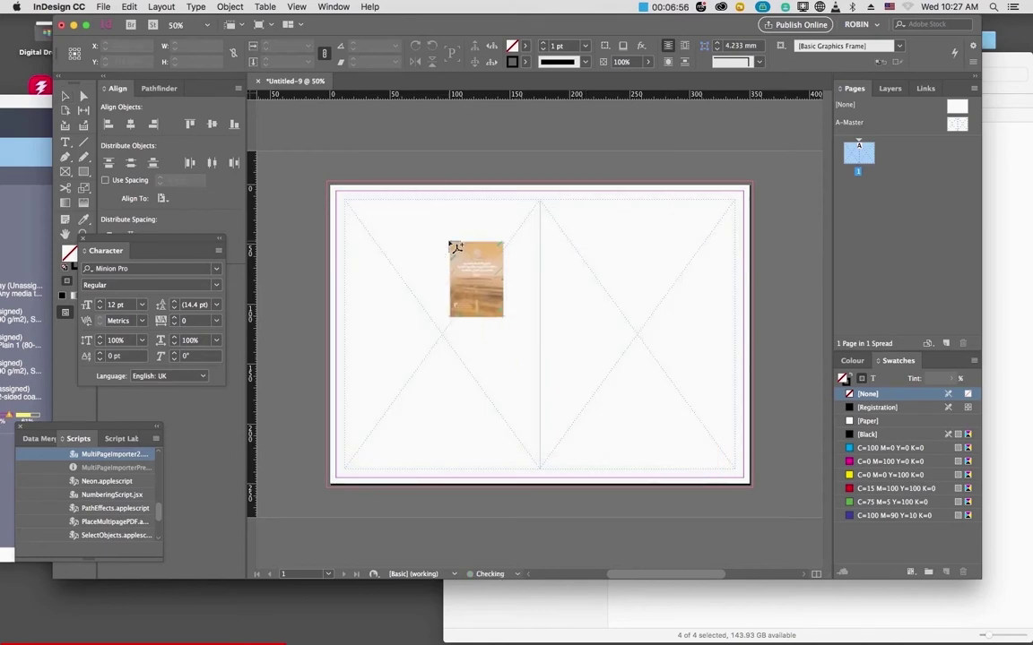
{"action": "key", "text": "Escape"}
Load all pages of iraq booklet2.pdf for placing, cropped to Media with a transparent background
{"action": "key", "text": "super+d"}
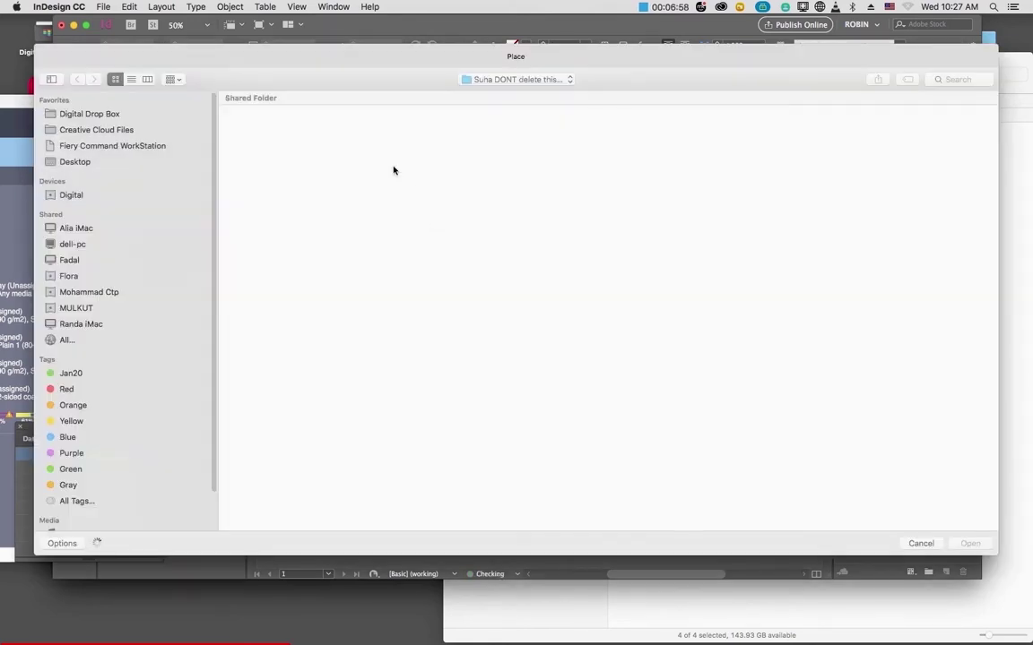
{"action": "scroll", "coordinate": [445, 481], "scroll_direction": "down", "scroll_amount": 15}
{"action": "left_click", "coordinate": [261, 478]}
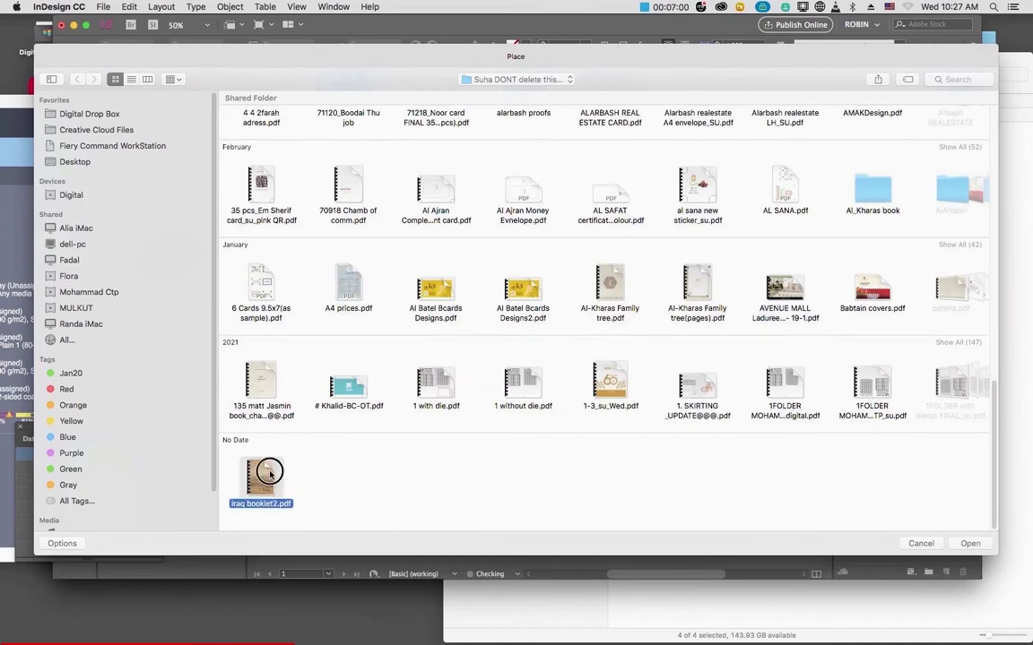
{"action": "double_click", "coordinate": [269, 475]}
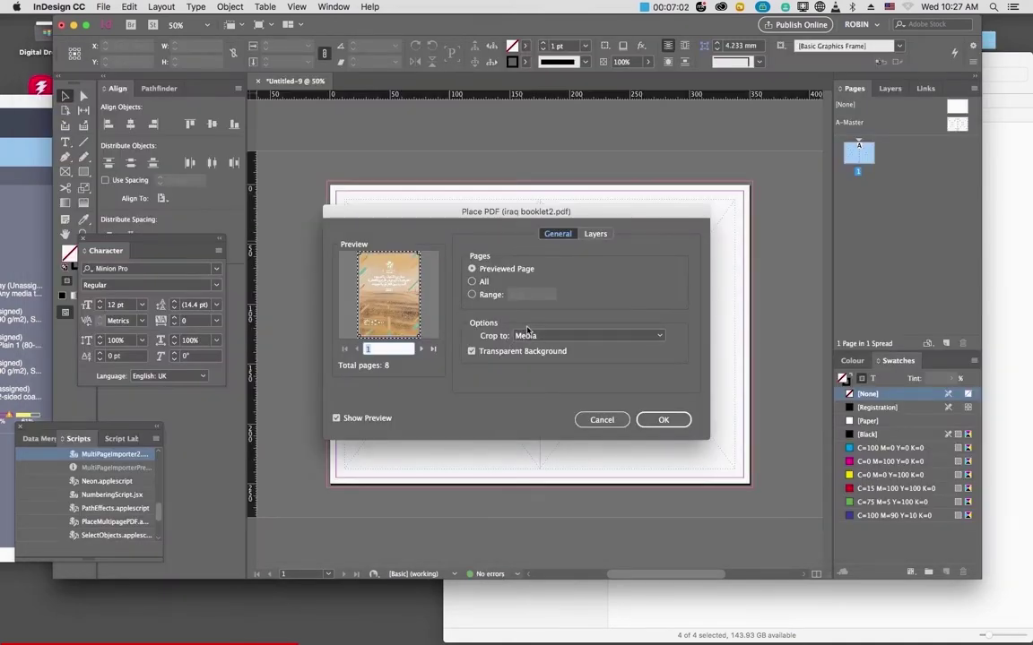
{"action": "left_click", "coordinate": [472, 282]}
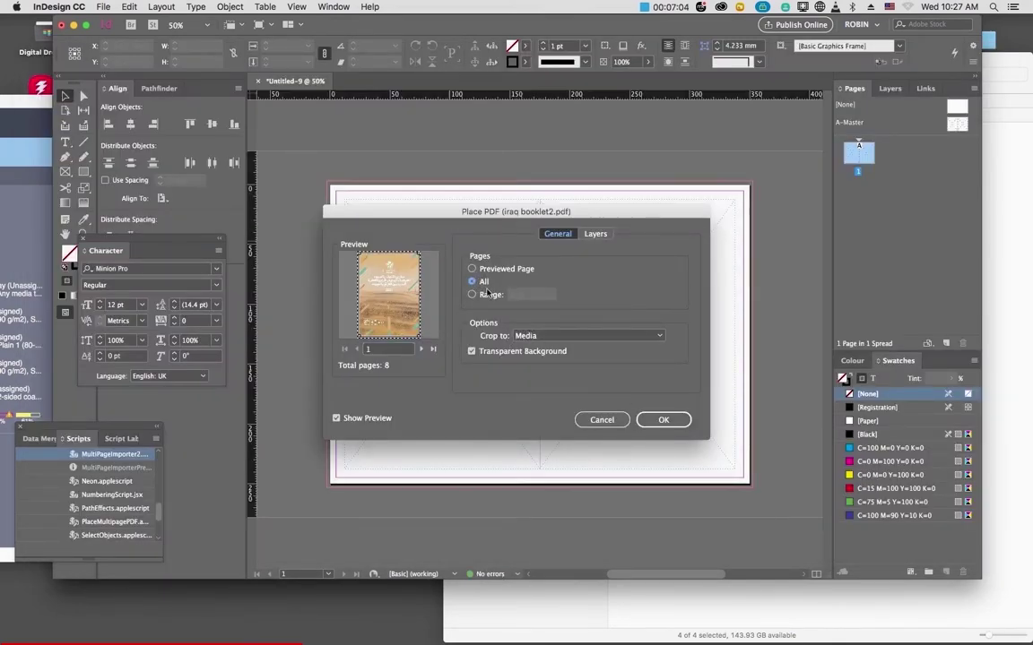
{"action": "left_click", "coordinate": [663, 420]}
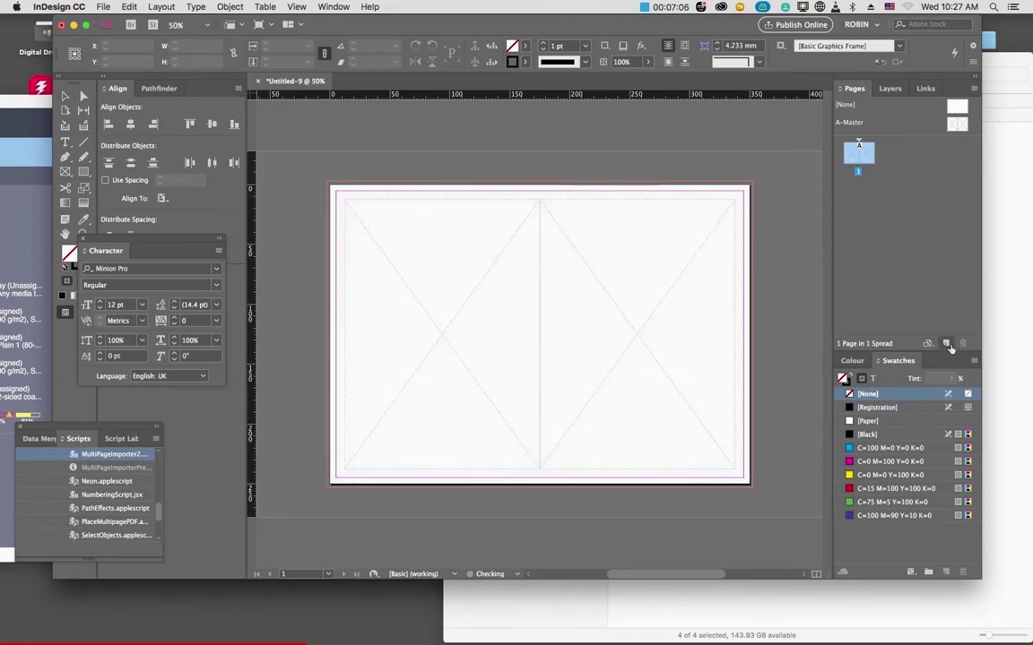
Add three more pages based on the A-Master so the document has four pages
{"action": "left_click", "coordinate": [946, 344]}
{"action": "left_click", "coordinate": [947, 345]}
{"action": "left_click", "coordinate": [947, 344]}
{"action": "key", "text": "super+minus"}
{"action": "key", "text": "super+minus"}
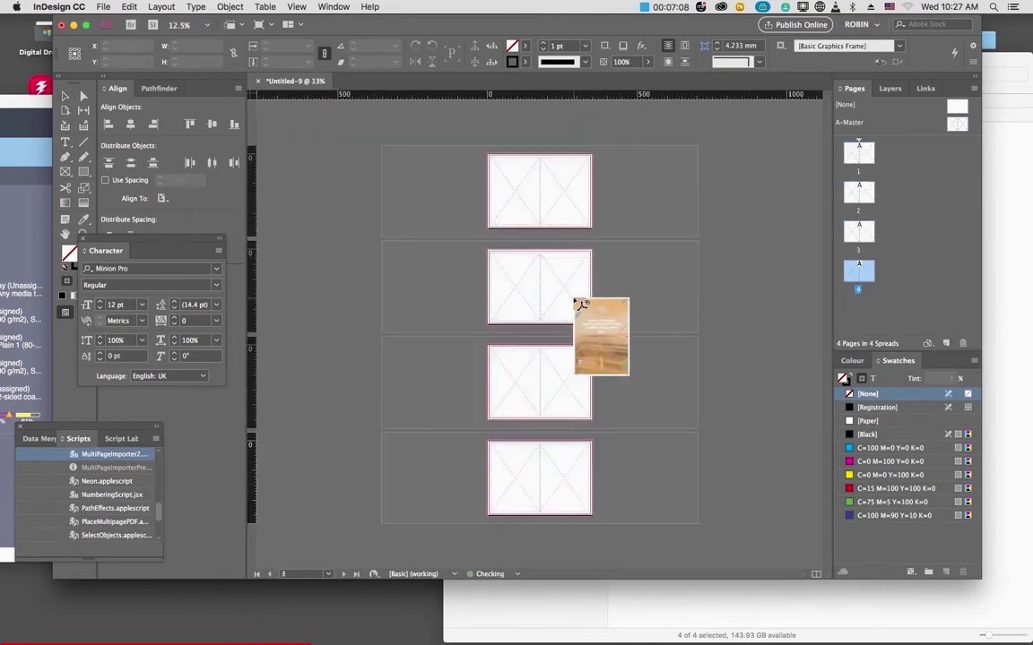
Place the eight booklet pages into alternating left and right frames down pages 1 to 4, and into the remaining frames back up to page 1
{"action": "left_click", "coordinate": [514, 198]}
{"action": "left_click", "coordinate": [562, 278]}
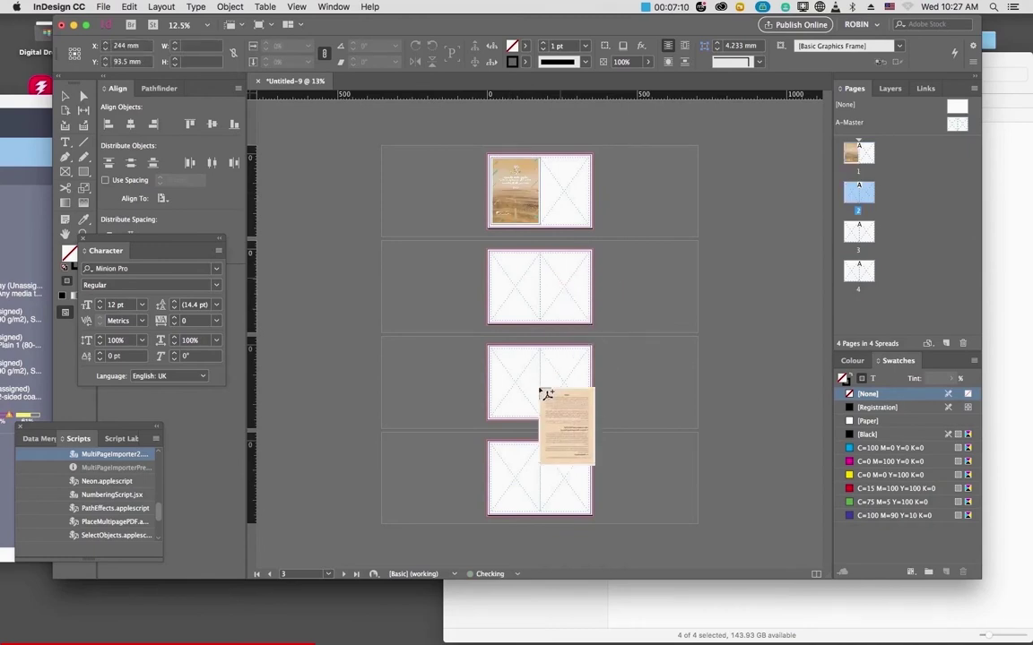
{"action": "left_click", "coordinate": [508, 380]}
{"action": "left_click", "coordinate": [571, 486]}
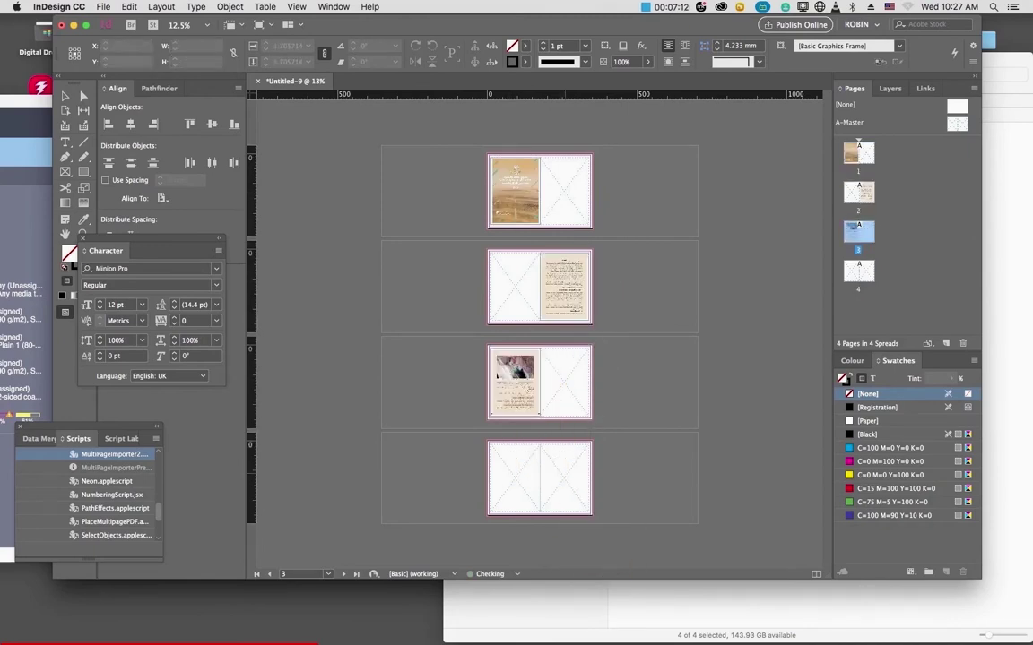
{"action": "left_click", "coordinate": [502, 472]}
{"action": "left_click", "coordinate": [502, 471]}
{"action": "left_click", "coordinate": [549, 381]}
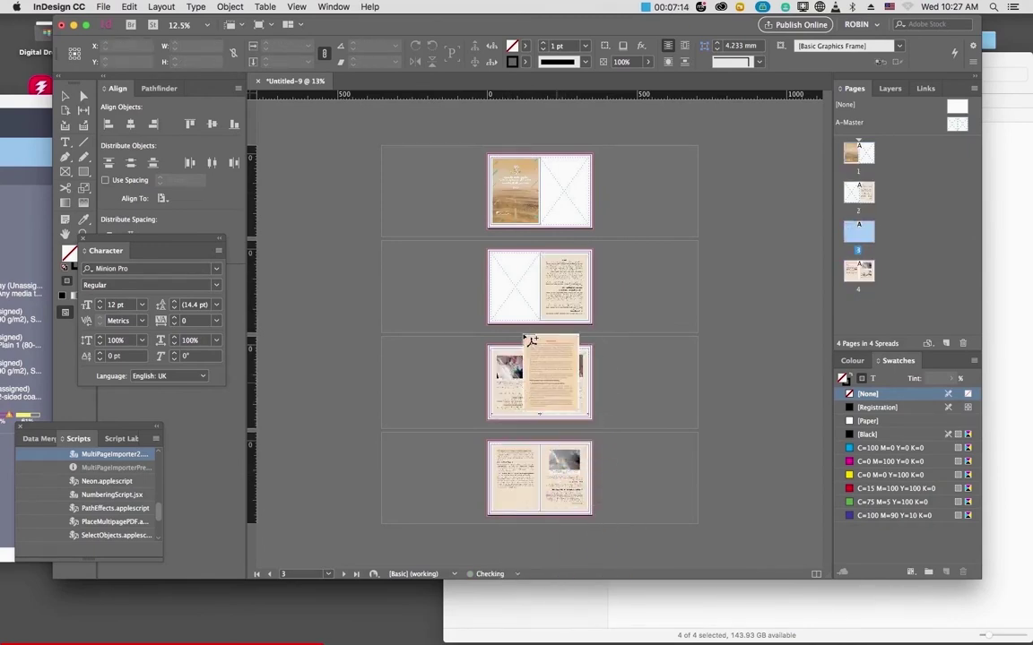
{"action": "left_click", "coordinate": [510, 292]}
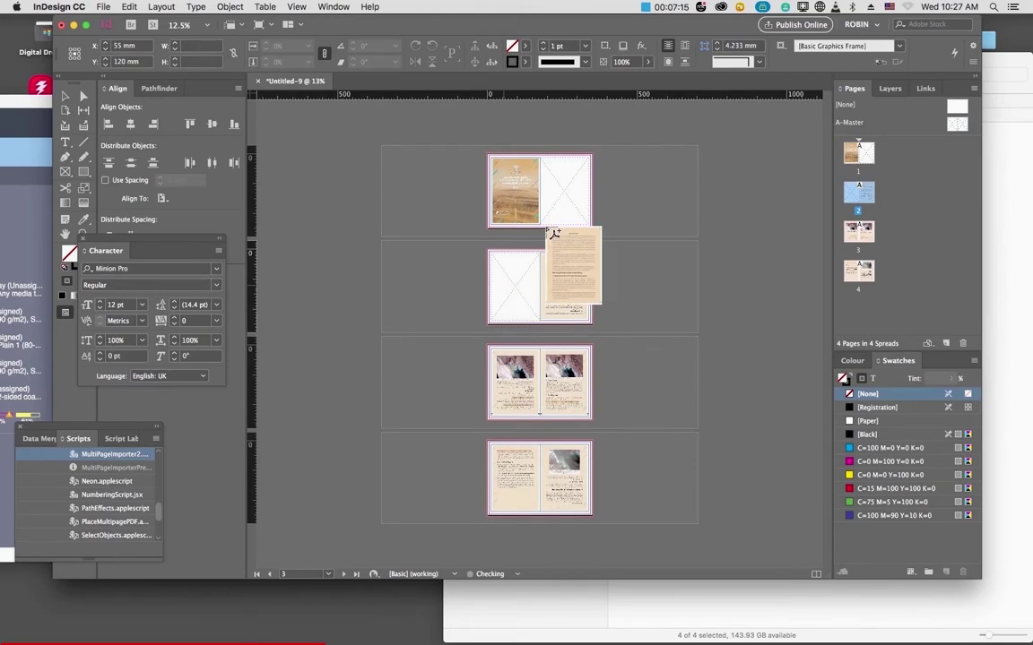
{"action": "left_click", "coordinate": [551, 180]}
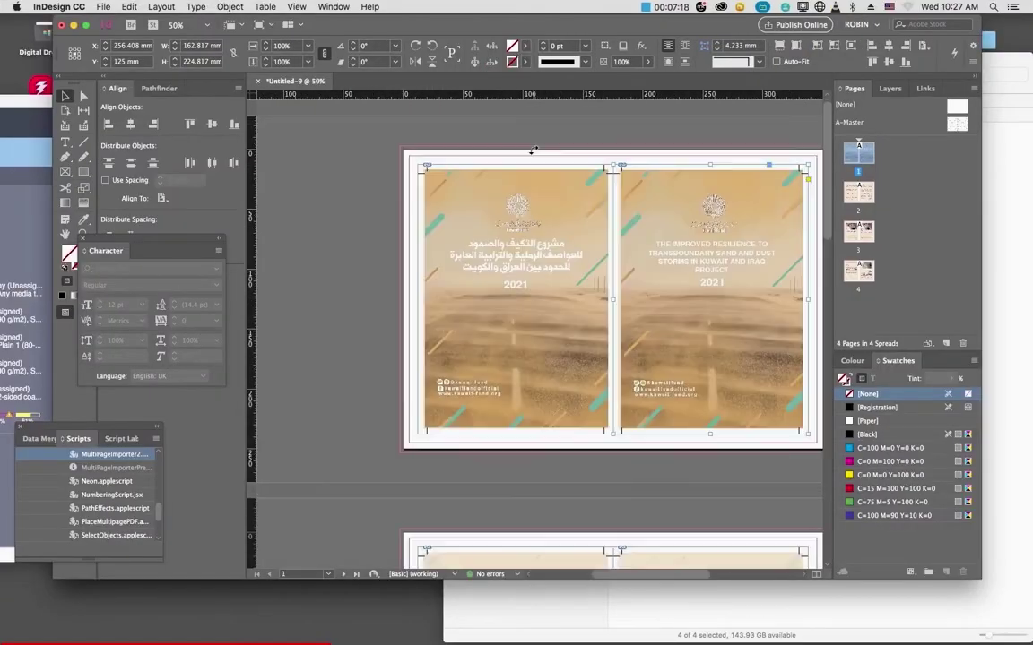
Try cropping the left cover's frame on page 1 to the crop mark beside the gutter
{"action": "scroll", "coordinate": [533, 151], "scroll_direction": "up", "scroll_amount": 1}
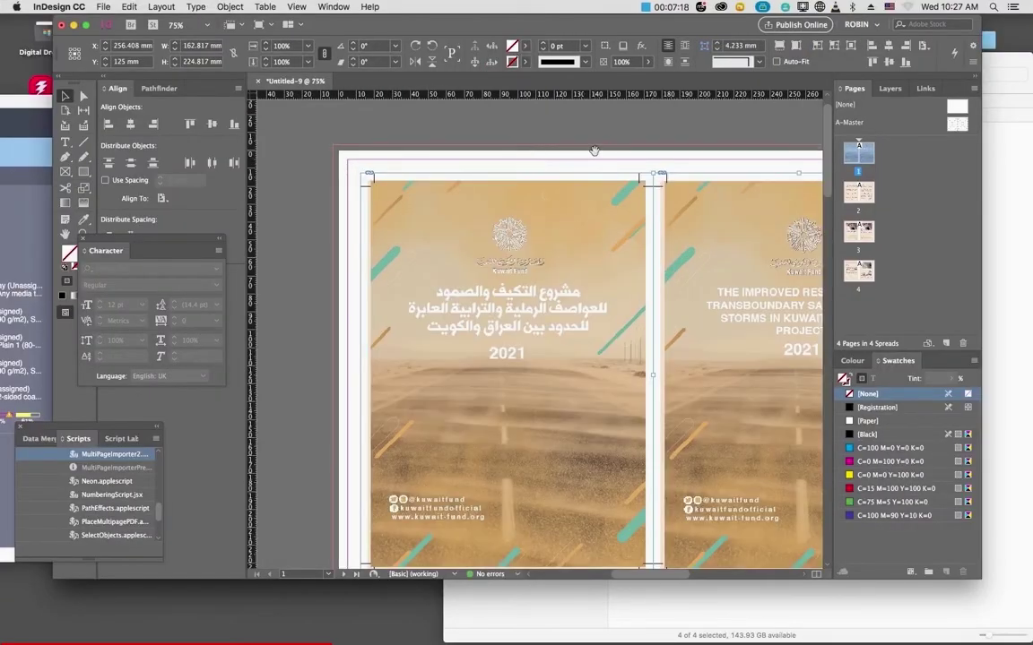
{"action": "left_click_drag", "start_coordinate": [593, 156], "coordinate": [349, 182]}
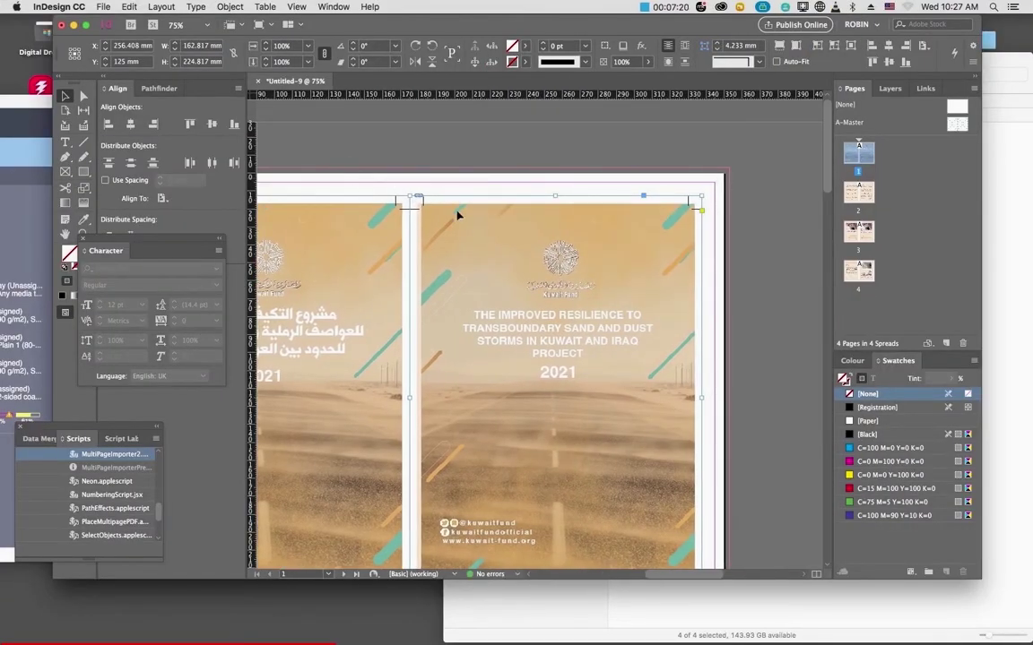
{"action": "left_click", "coordinate": [476, 170]}
{"action": "left_click_drag", "start_coordinate": [415, 163], "coordinate": [535, 148]}
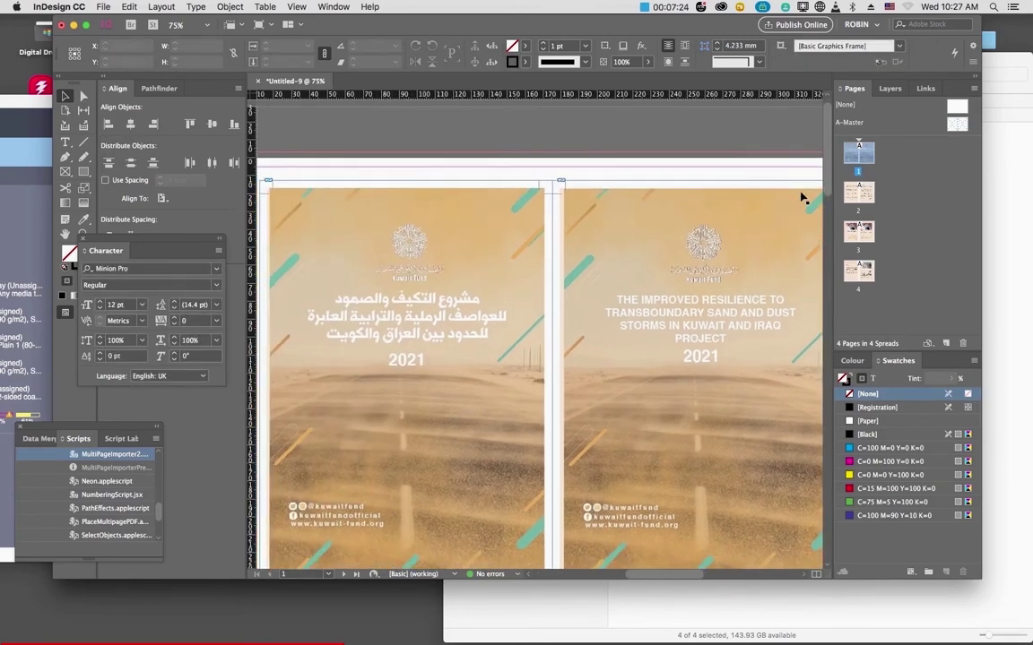
{"action": "scroll", "coordinate": [535, 193], "scroll_direction": "up", "scroll_amount": 4}
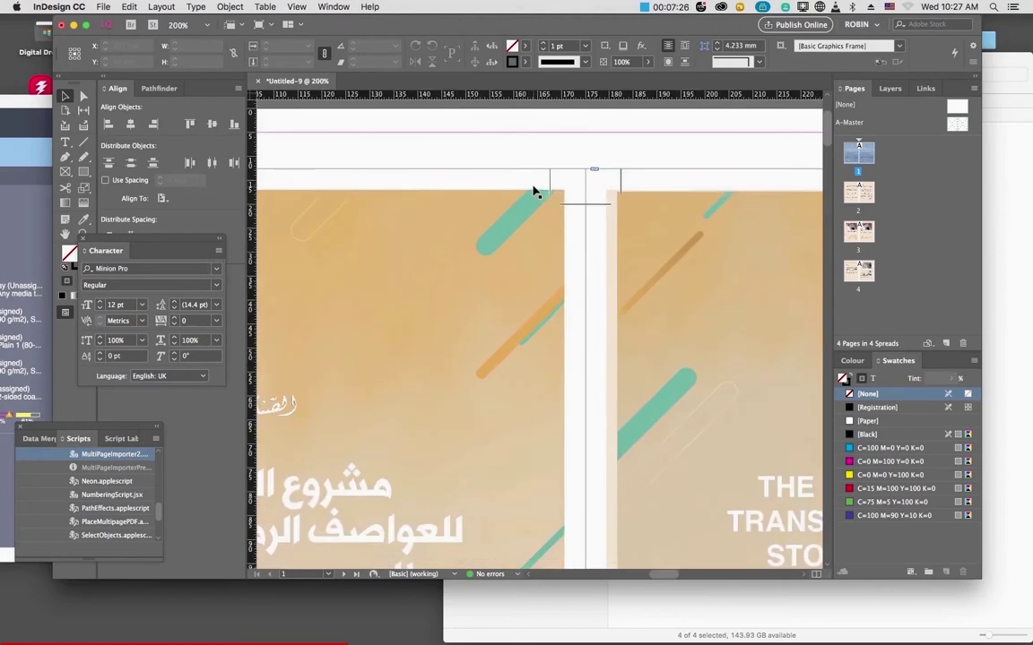
{"action": "scroll", "coordinate": [534, 191], "scroll_direction": "up", "scroll_amount": 2}
{"action": "left_click_drag", "start_coordinate": [581, 113], "coordinate": [512, 230]}
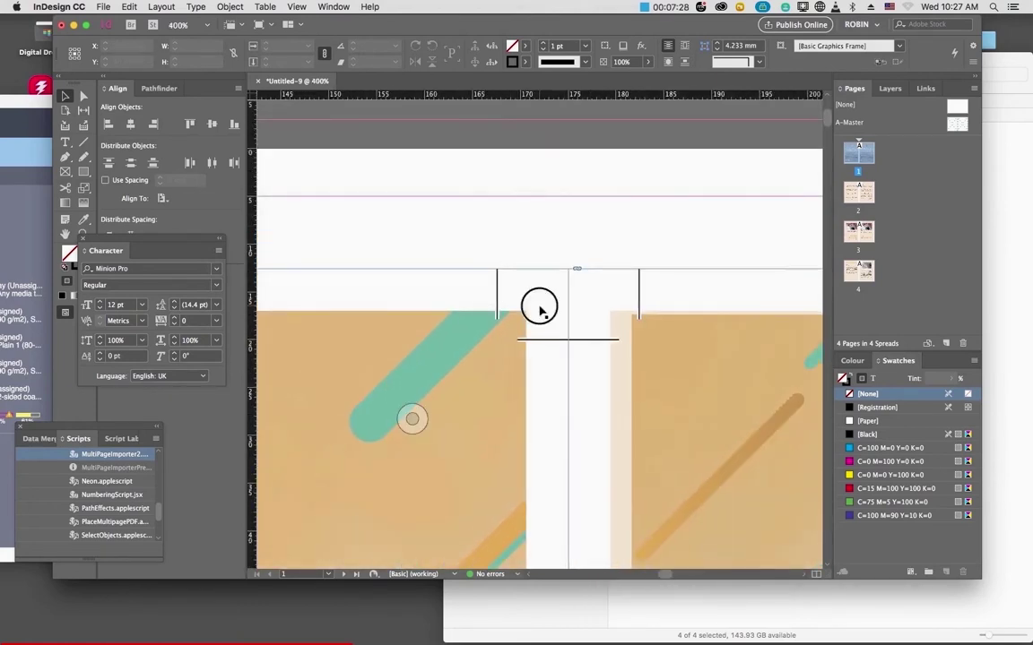
{"action": "left_click_drag", "start_coordinate": [497, 269], "coordinate": [497, 250]}
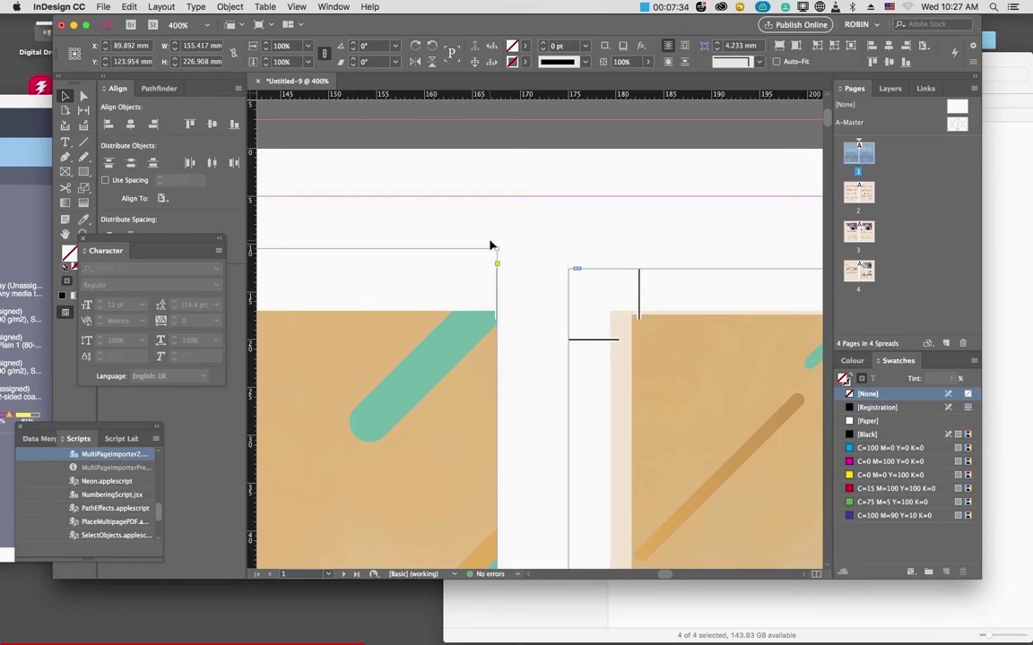
{"action": "left_click_drag", "start_coordinate": [491, 244], "coordinate": [568, 269]}
On the A-Master, set the left frame's width to 155.417 mm while keeping its left edge fixed
{"action": "double_click", "coordinate": [957, 126]}
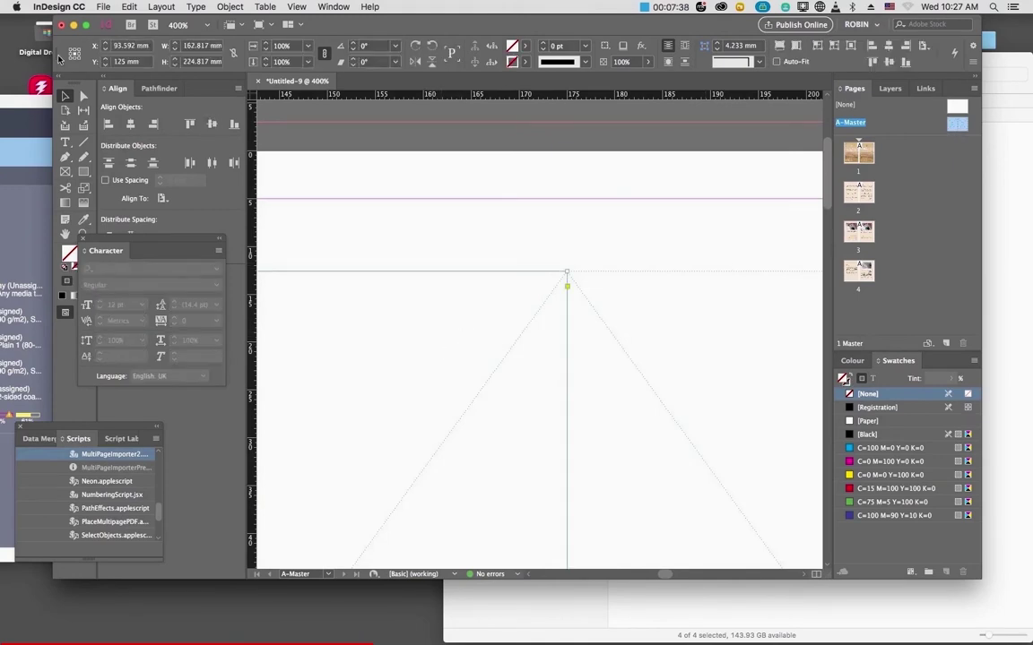
{"action": "triple_click", "coordinate": [208, 45]}
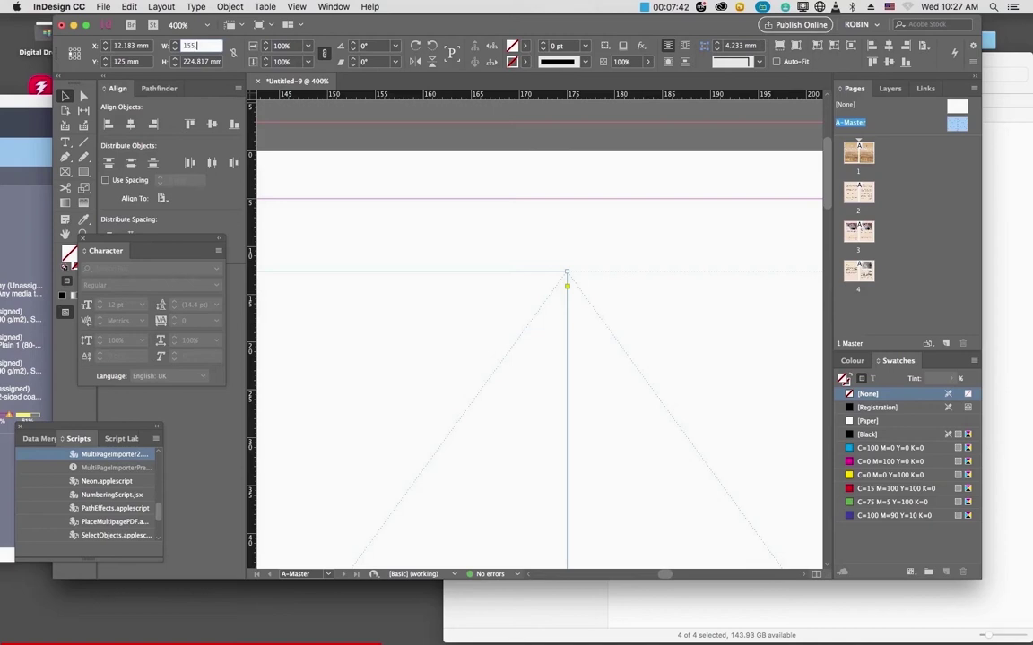
{"action": "type", "text": "155.417"}
{"action": "key", "text": "Return"}
Set the right master frame's width to 155.417 mm while keeping its right edge fixed
{"action": "left_click", "coordinate": [566, 291]}
{"action": "left_click", "coordinate": [80, 55]}
{"action": "triple_click", "coordinate": [207, 46]}
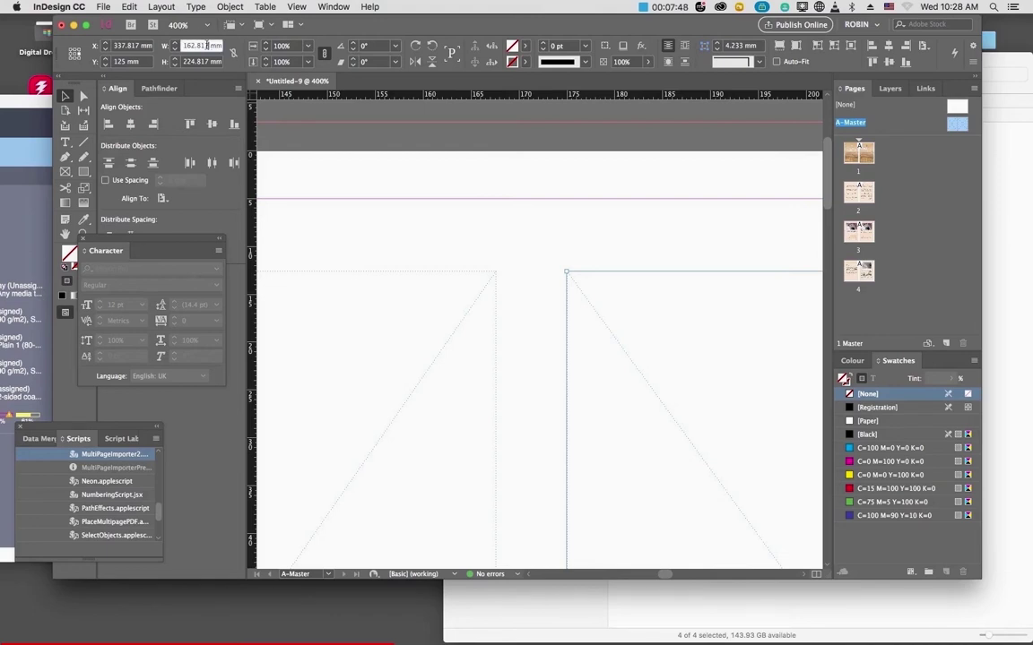
{"action": "type", "text": "155.417"}
{"action": "key", "text": "Return"}
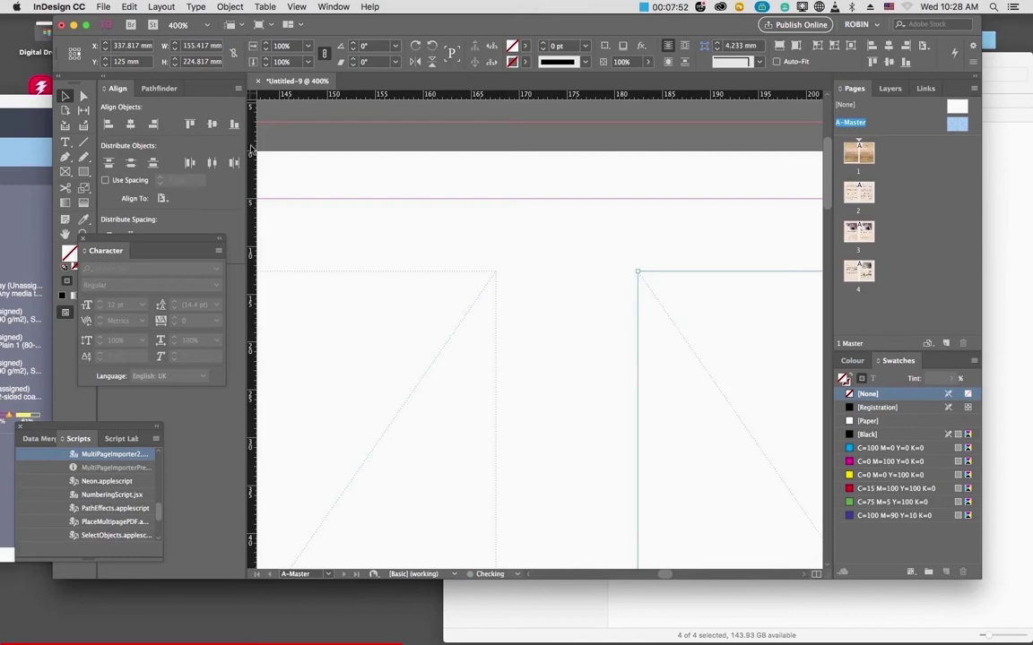
Add a vertical guide at the page centre, X 175 mm, and move the two master frames inward to meet at it
{"action": "left_click_drag", "start_coordinate": [249, 164], "coordinate": [562, 204]}
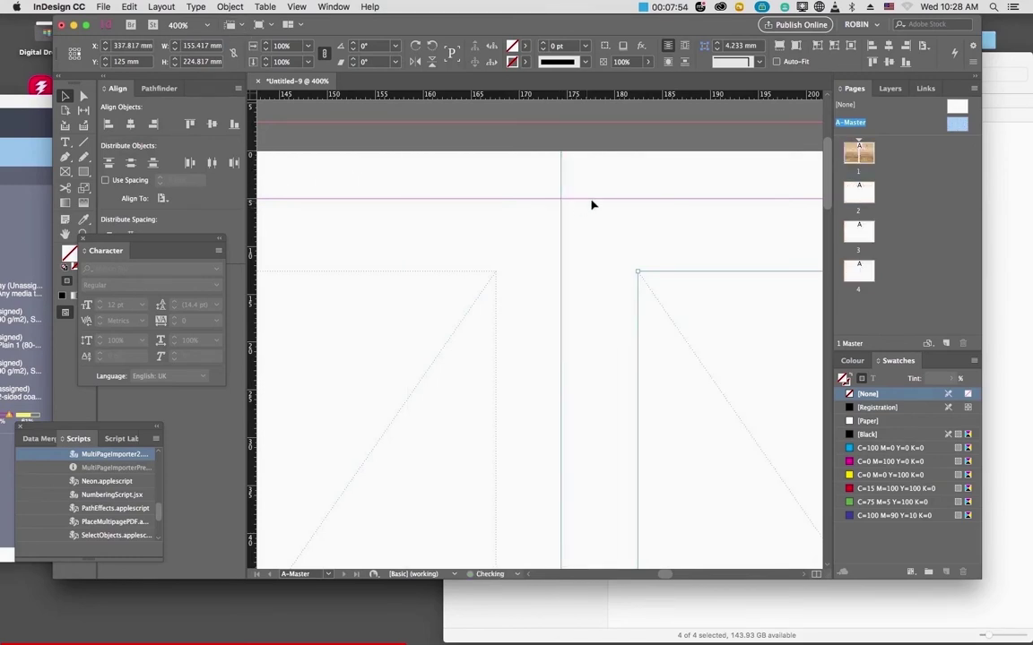
{"action": "left_click", "coordinate": [306, 259]}
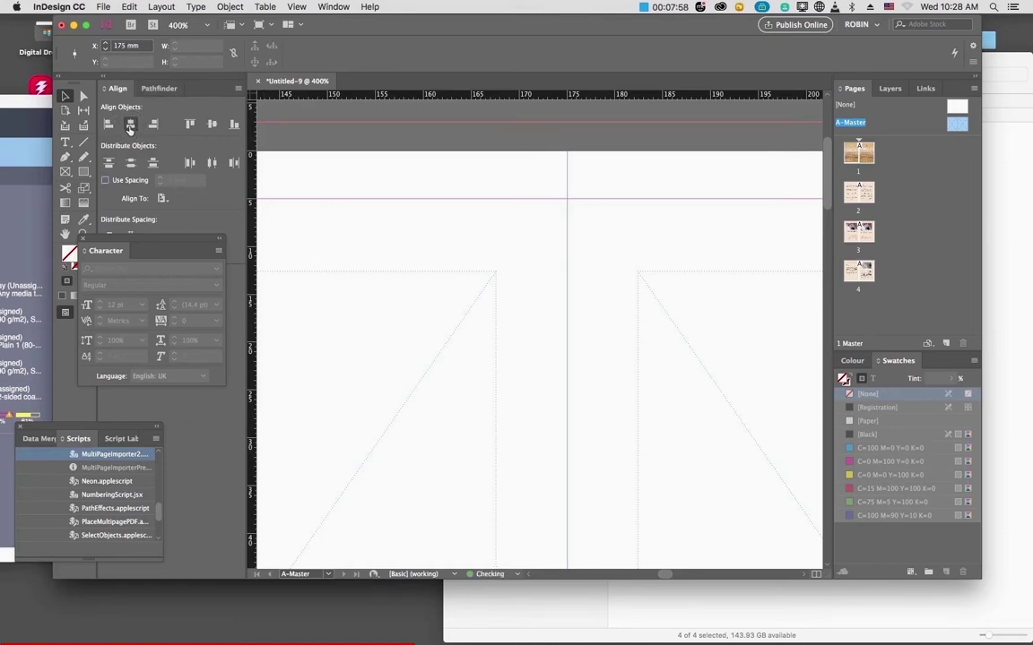
{"action": "left_click", "coordinate": [686, 301]}
{"action": "left_click_drag", "start_coordinate": [686, 300], "coordinate": [539, 325]}
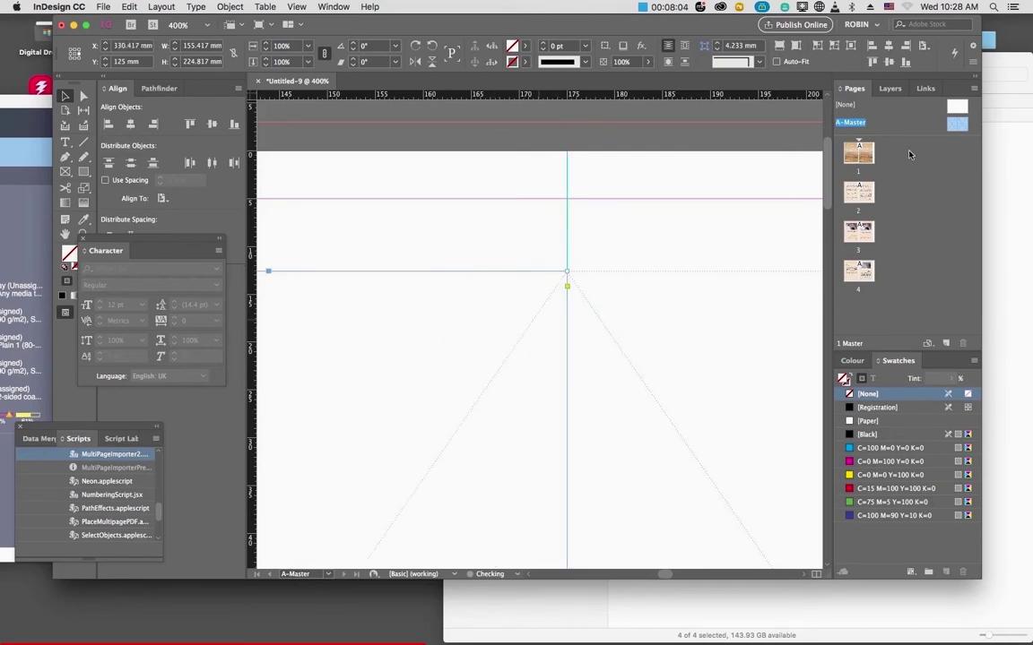
Examine the document pages in preview mode, checking how the artwork and crop marks meet at the centre
{"action": "double_click", "coordinate": [858, 154]}
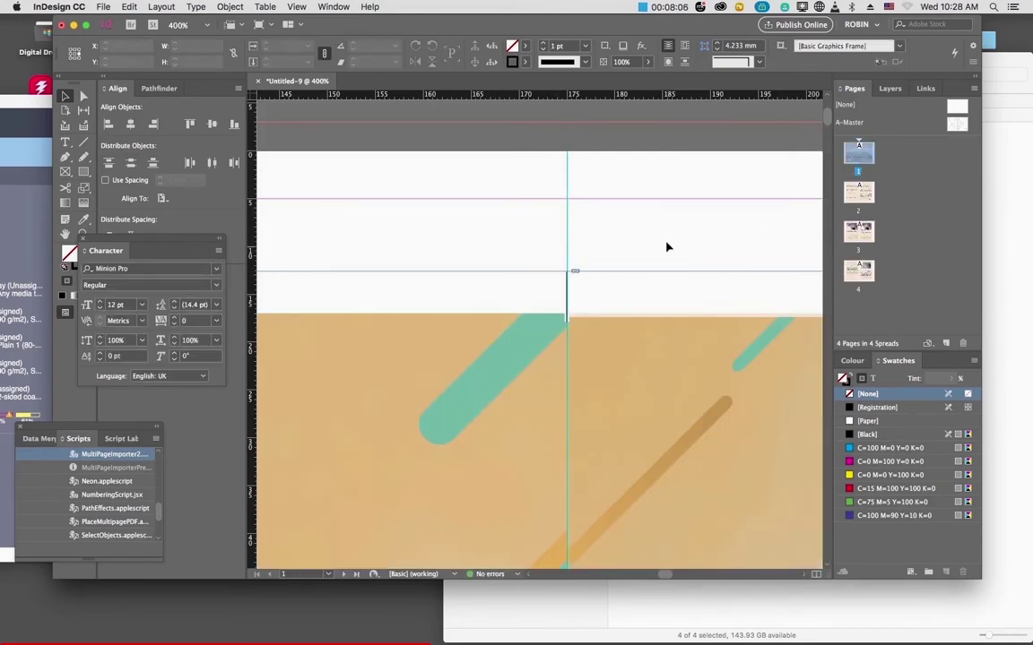
{"action": "key", "text": "w"}
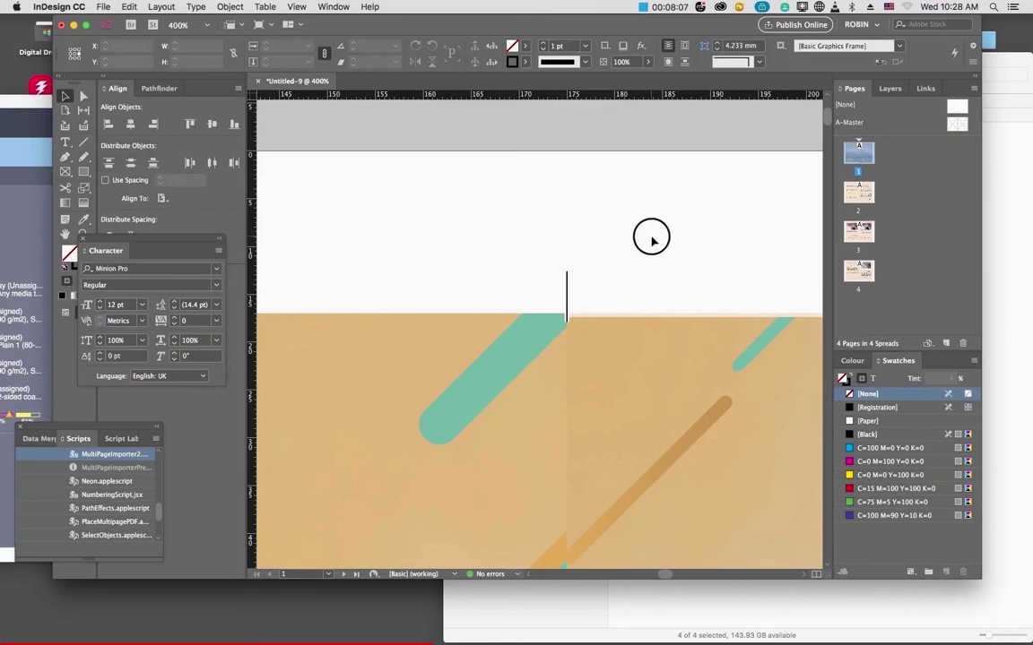
{"action": "double_click", "coordinate": [851, 198]}
{"action": "double_click", "coordinate": [857, 199]}
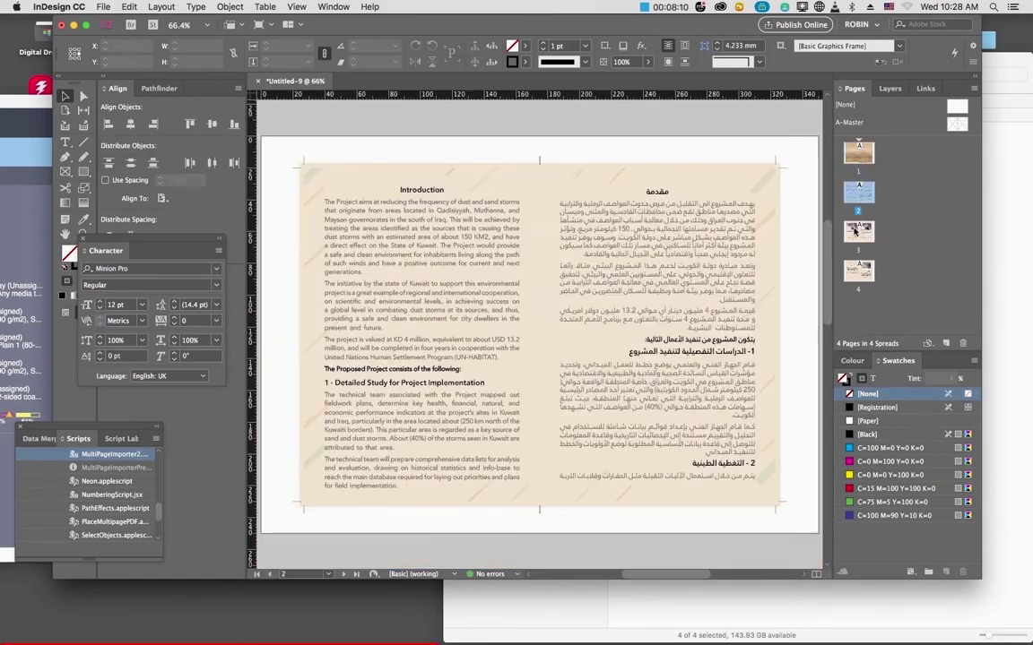
{"action": "left_click", "coordinate": [854, 229]}
{"action": "double_click", "coordinate": [861, 274]}
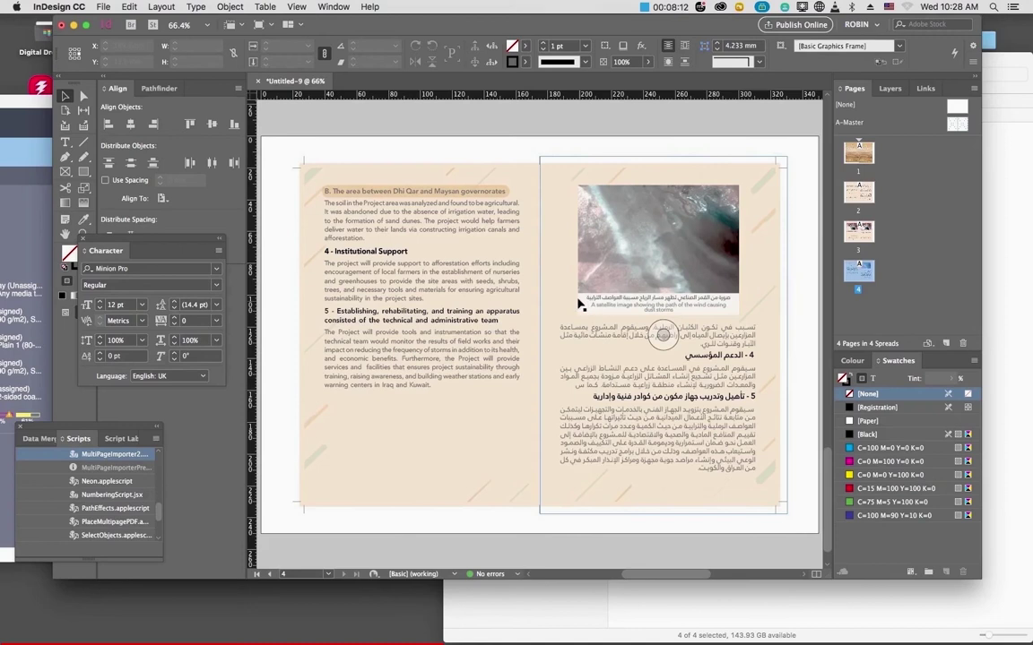
{"action": "scroll", "coordinate": [573, 296], "scroll_direction": "down", "scroll_amount": 1}
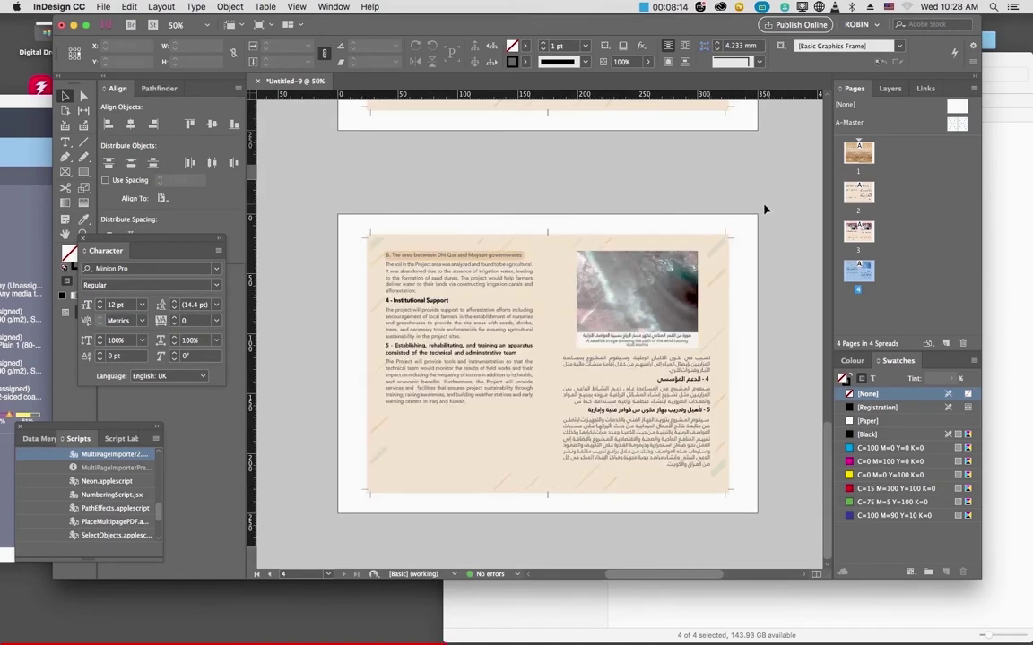
Export the document to the Desktop as Kuwait Fund in Adobe PDF (Print) format and preview the exported file
{"action": "key", "text": "super+e"}
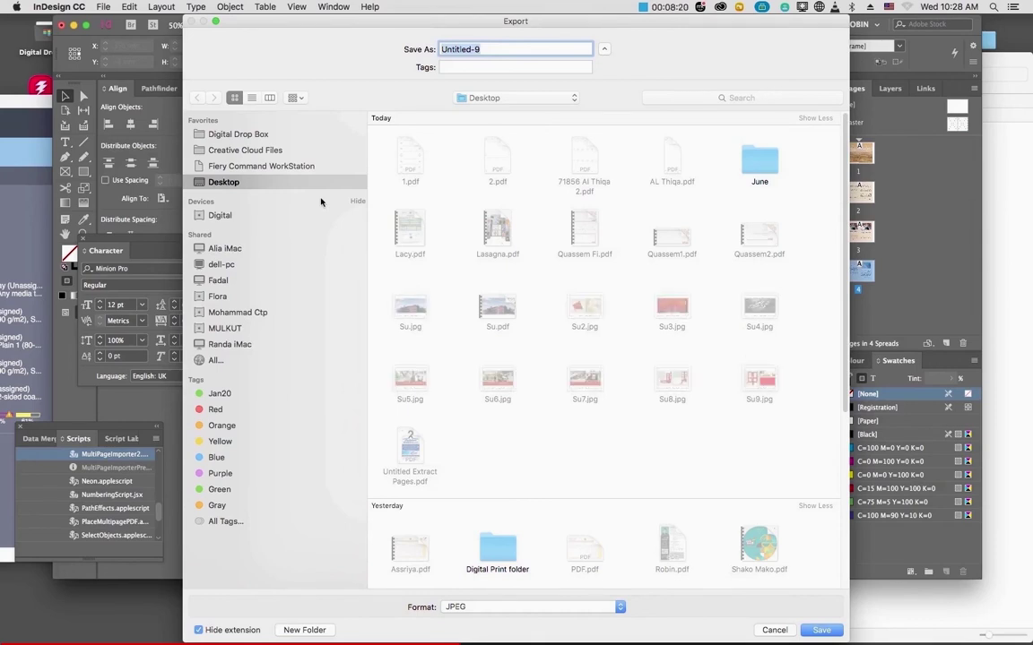
{"action": "type", "text": "Kuwait Fund"}
{"action": "key", "text": "super+a"}
{"action": "left_click", "coordinate": [485, 607]}
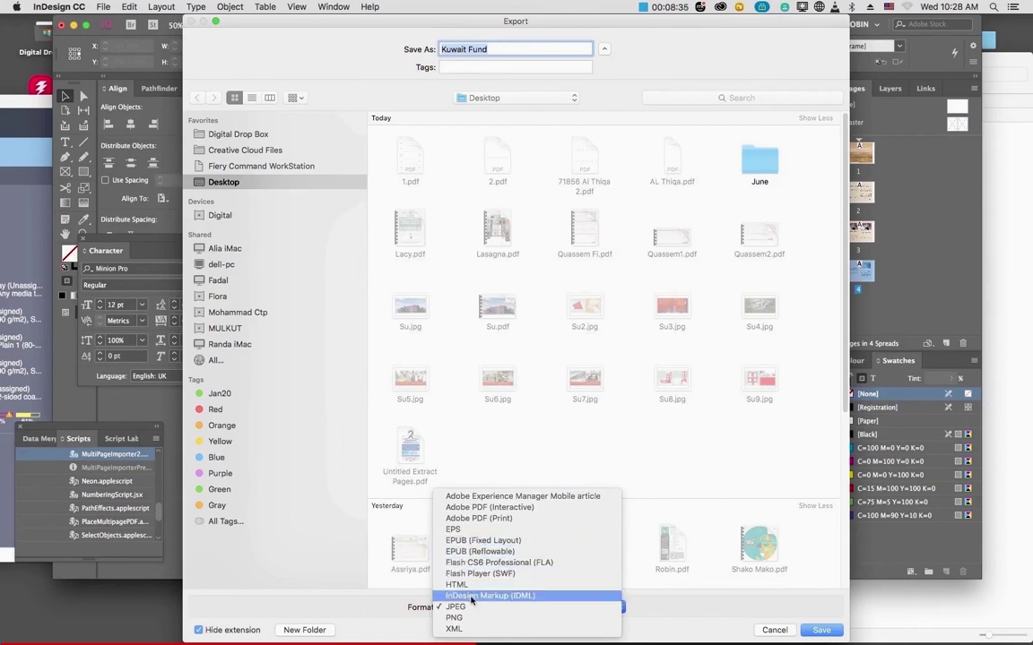
{"action": "left_click", "coordinate": [481, 519]}
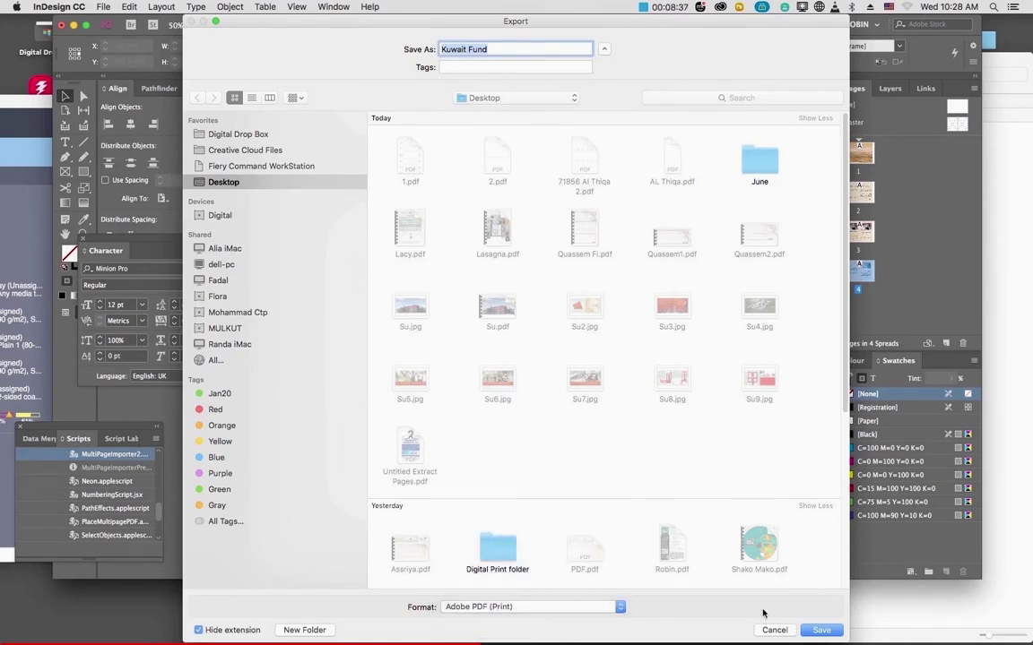
{"action": "left_click", "coordinate": [822, 631]}
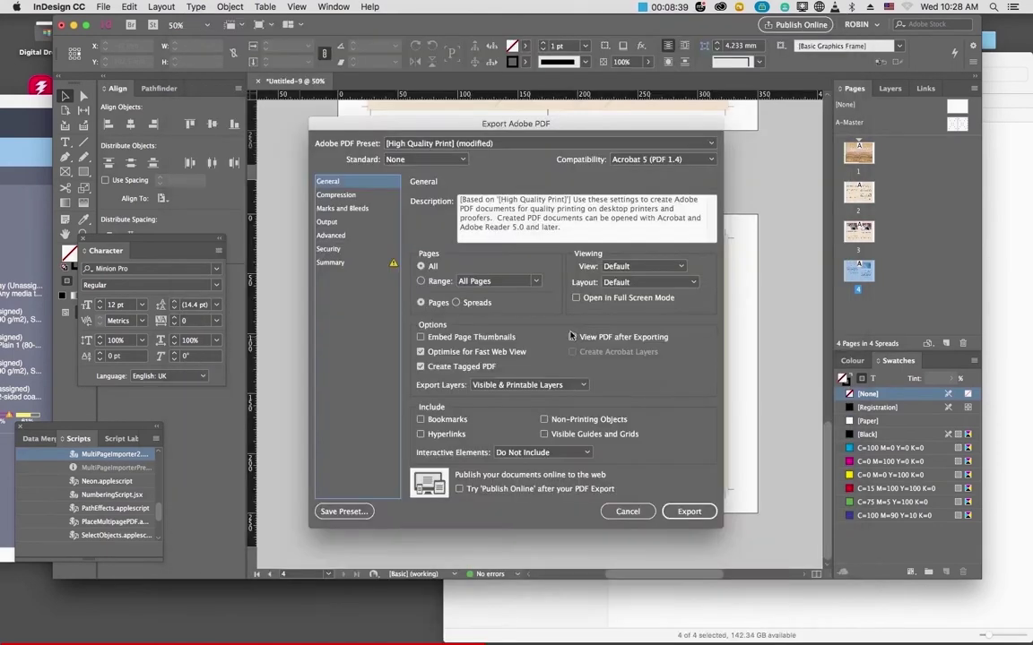
{"action": "left_click", "coordinate": [686, 514]}
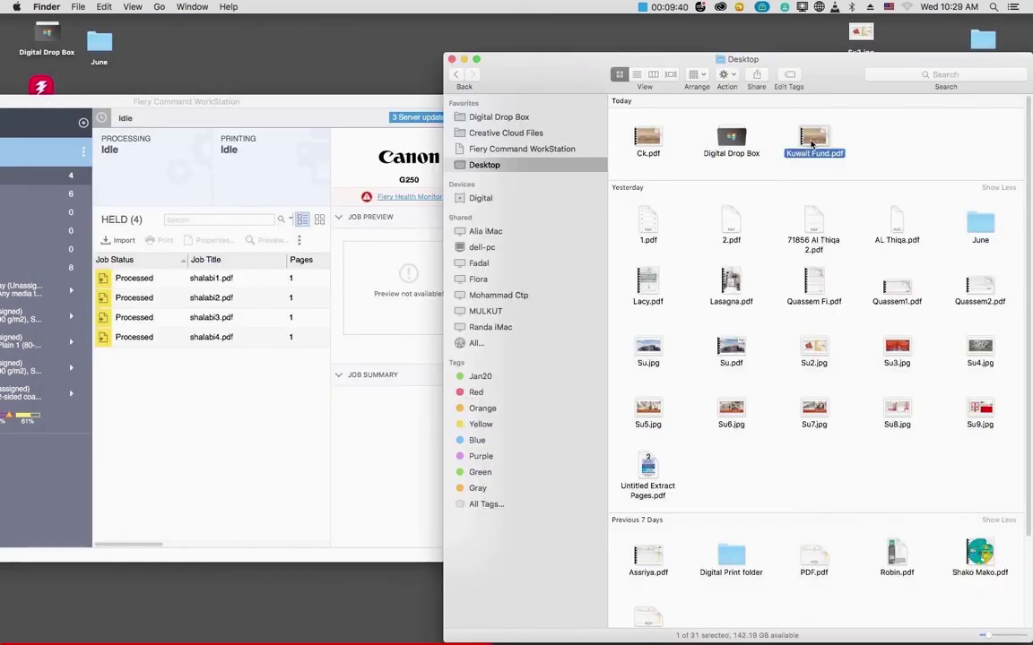
{"action": "key", "text": "space"}
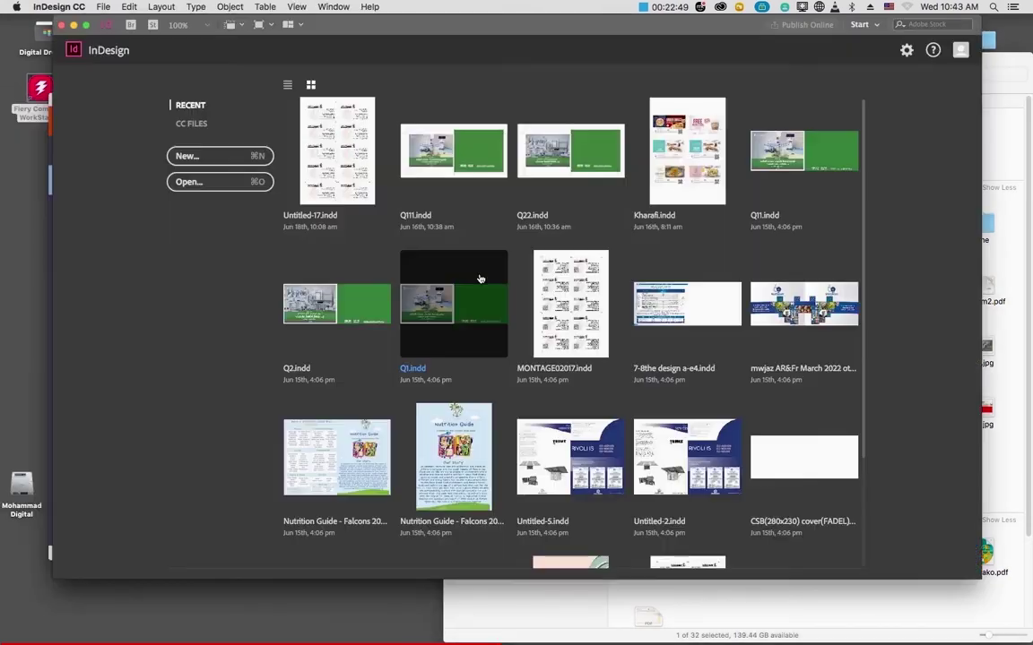
{"action": "key", "text": "super+n"}
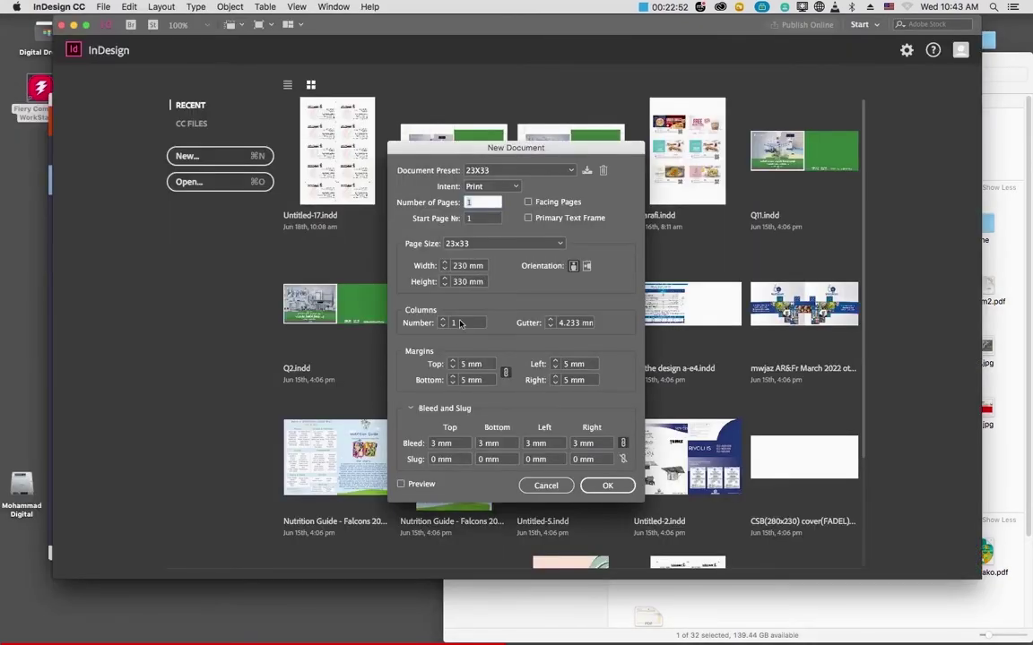
{"action": "key", "text": "Return"}
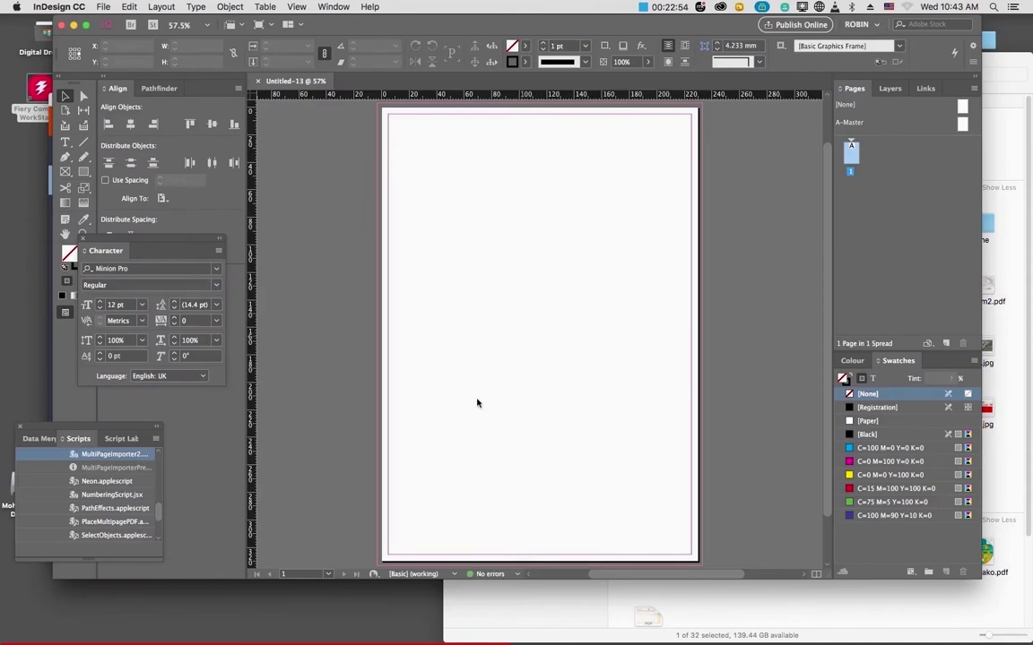
{"action": "key", "text": "super+d"}
{"action": "key", "text": "Escape"}
{"action": "key", "text": "super+w"}
Create a one-page 23x33 portrait document with facing pages, 5 mm margins and 3 mm bleed
{"action": "key", "text": "super+n"}
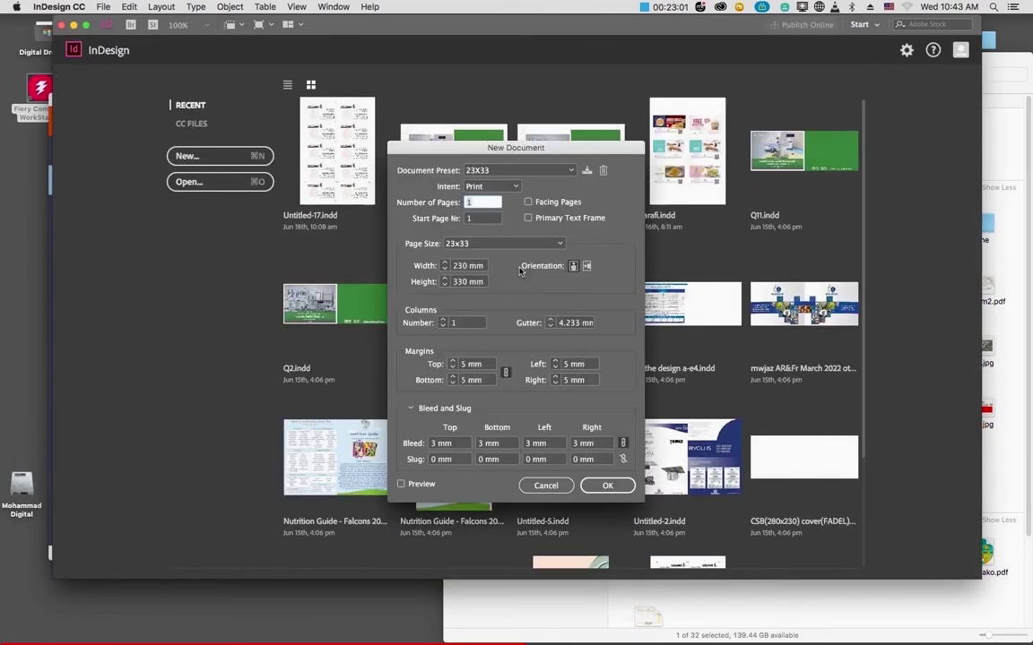
{"action": "left_click", "coordinate": [476, 243]}
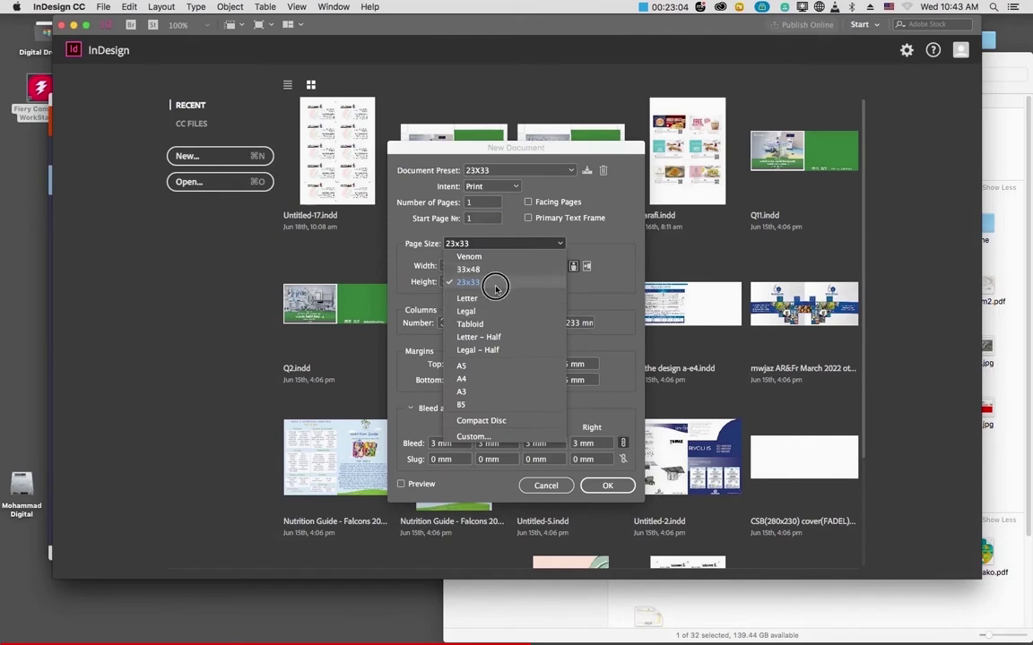
{"action": "left_click", "coordinate": [494, 287]}
{"action": "left_click", "coordinate": [528, 202]}
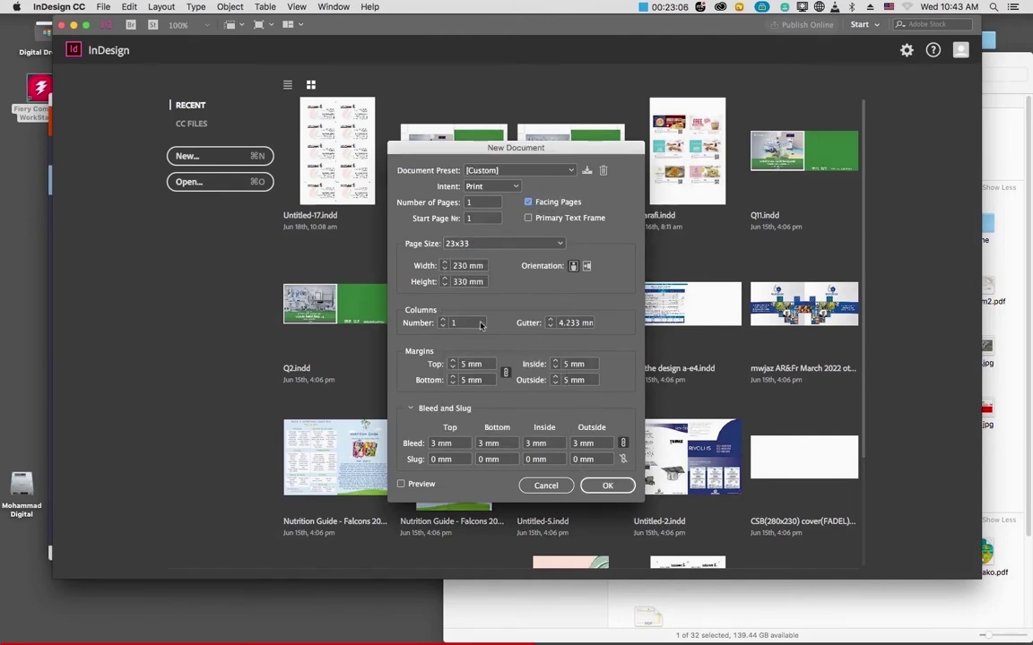
{"action": "left_click", "coordinate": [623, 485]}
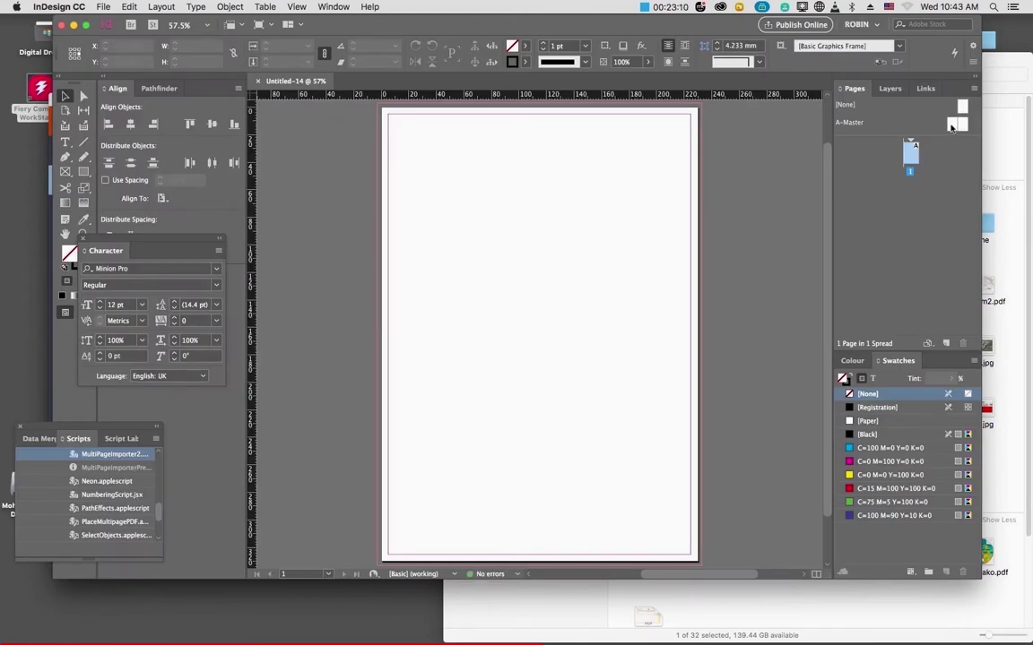
Place page 1 of iraq booklet2.pdf, cropped to Media with a transparent background, on the left page of the A-Master
{"action": "double_click", "coordinate": [951, 127]}
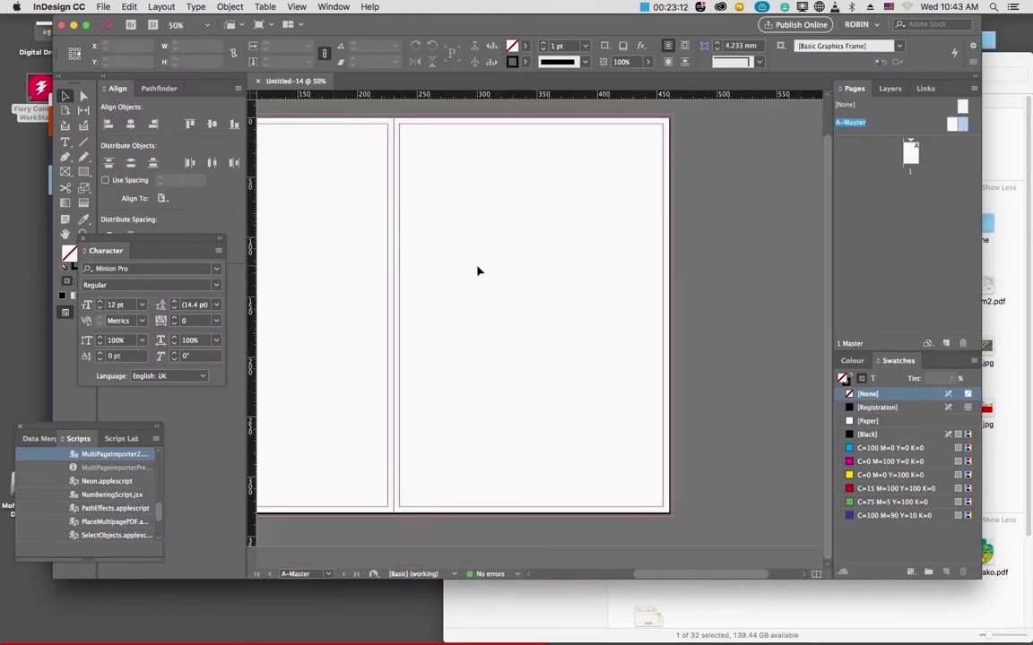
{"action": "key", "text": "super+minus"}
{"action": "key", "text": "super+d"}
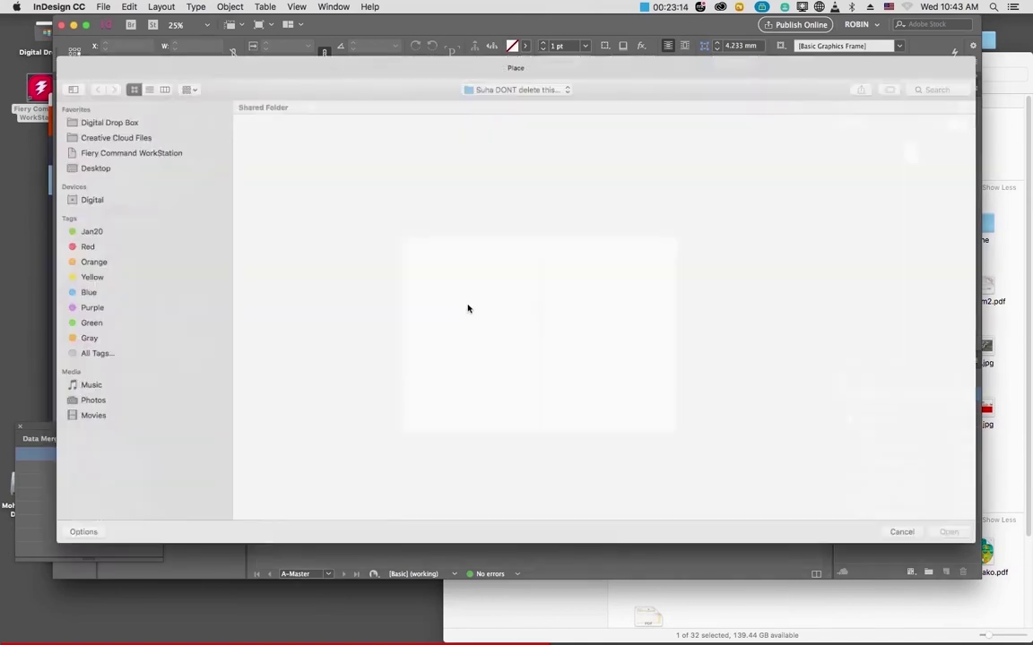
{"action": "scroll", "coordinate": [341, 323], "scroll_direction": "down", "scroll_amount": 10}
{"action": "double_click", "coordinate": [261, 477]}
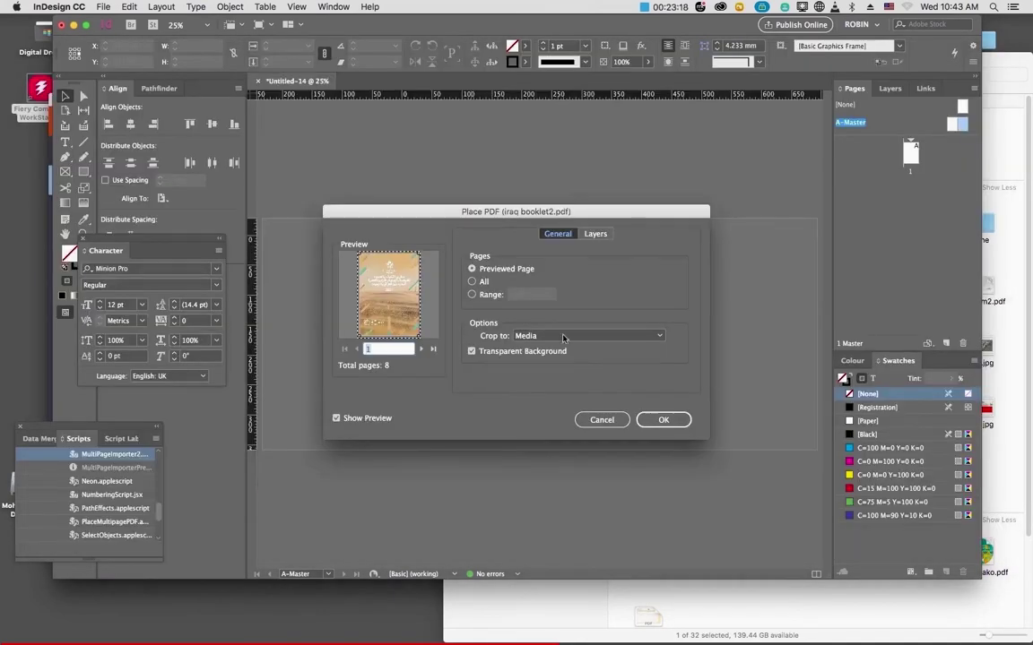
{"action": "left_click", "coordinate": [664, 418]}
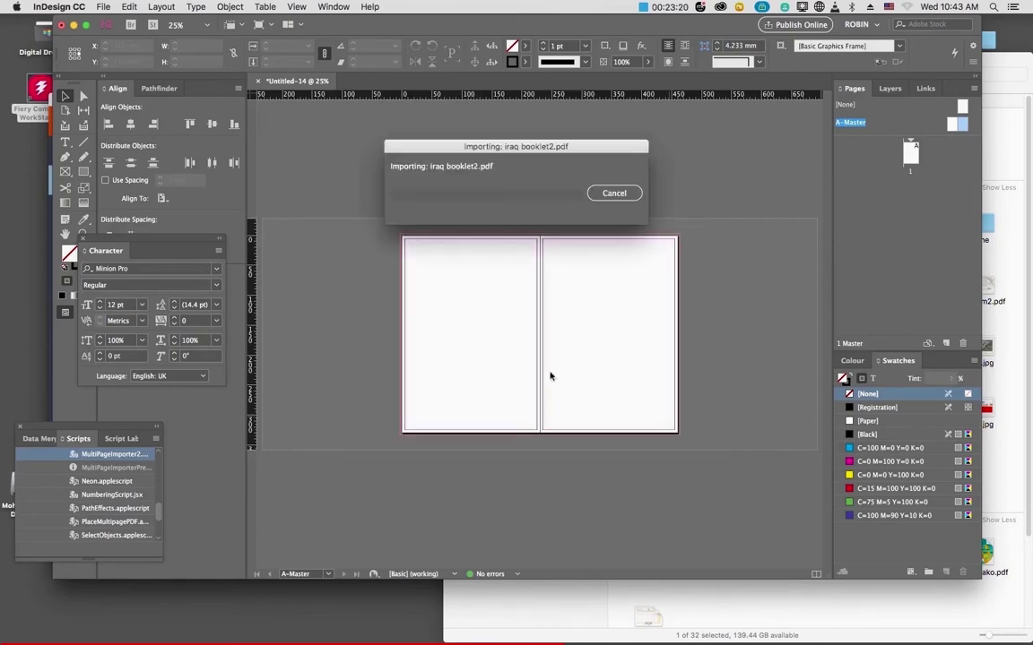
{"action": "left_click", "coordinate": [425, 262]}
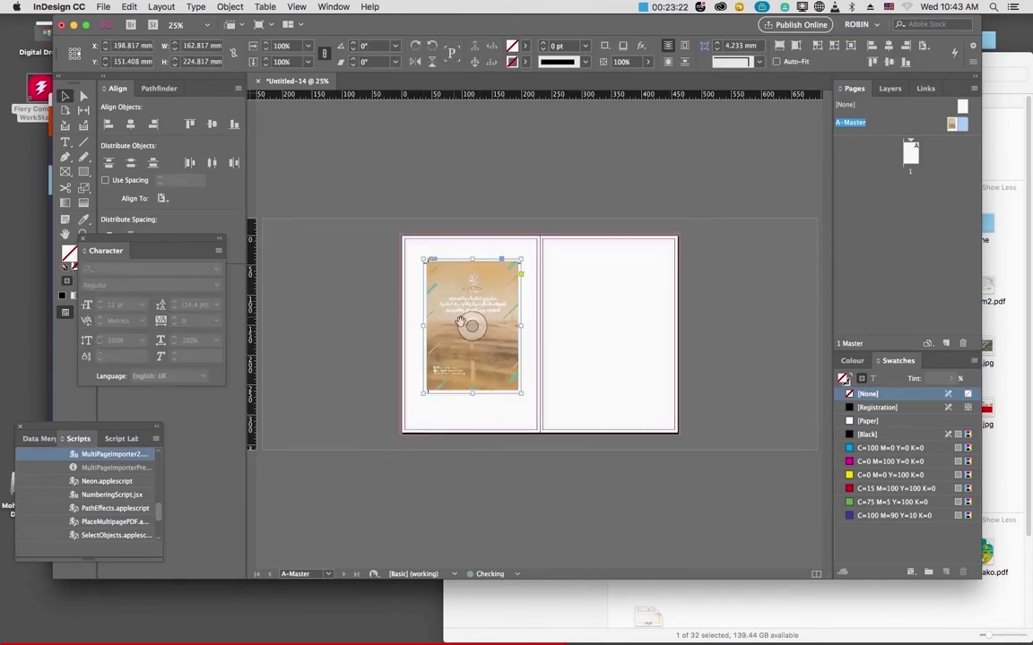
Empty the placed frame, copy it to the right master page, and align each frame to its page's outside margin
{"action": "left_click", "coordinate": [472, 323]}
{"action": "key", "text": "Delete"}
{"action": "left_click", "coordinate": [472, 295]}
{"action": "left_click_drag", "start_coordinate": [472, 294], "coordinate": [633, 275]}
{"action": "left_click", "coordinate": [451, 267]}
{"action": "left_click", "coordinate": [785, 45]}
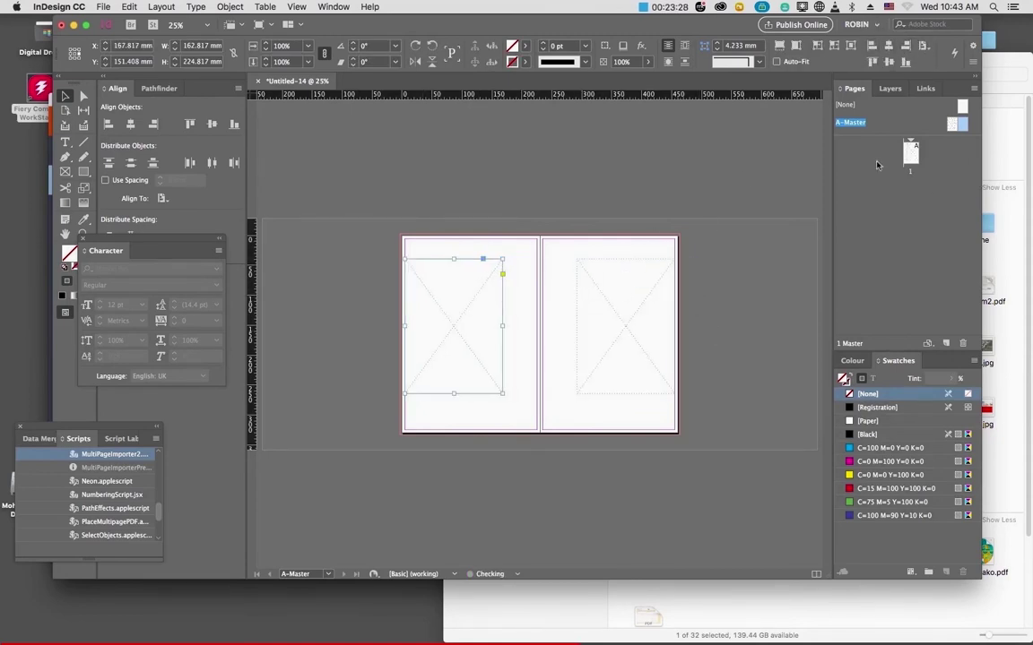
Add seven more pages based on the A-Master so the document has eight pages
{"action": "double_click", "coordinate": [910, 152]}
{"action": "left_click", "coordinate": [945, 343]}
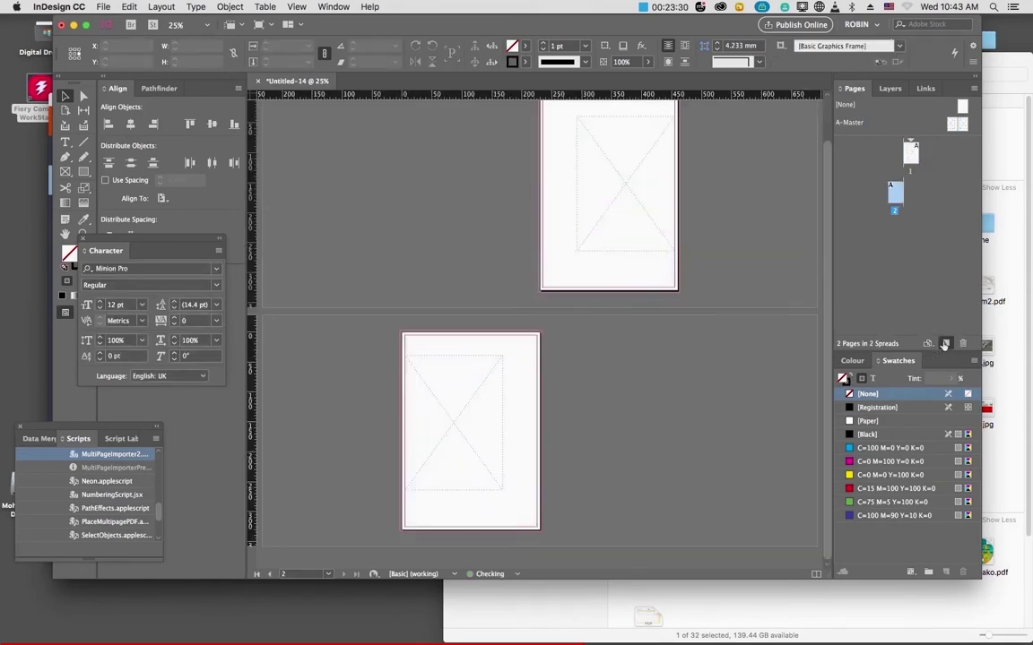
{"action": "left_click", "coordinate": [945, 343]}
{"action": "left_click", "coordinate": [944, 344]}
{"action": "left_click", "coordinate": [945, 343]}
{"action": "left_click", "coordinate": [945, 343]}
{"action": "left_click", "coordinate": [945, 344]}
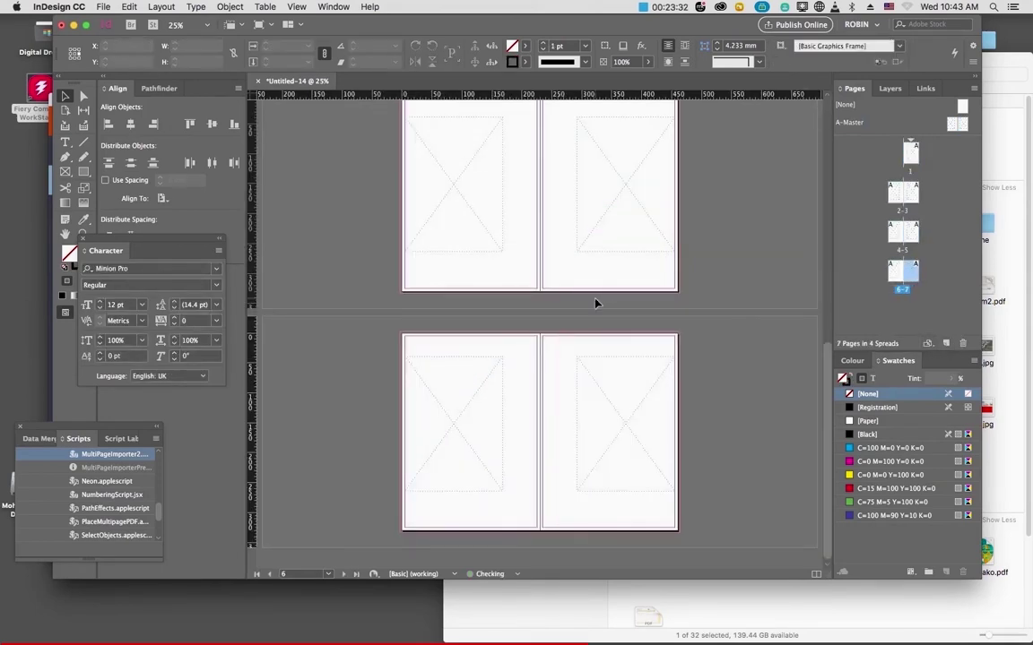
{"action": "left_click", "coordinate": [945, 344]}
Load all pages of iraq booklet2.pdf for placing, cropped to Media with a transparent background
{"action": "key", "text": "super+minus"}
{"action": "scroll", "coordinate": [600, 266], "scroll_direction": "up", "scroll_amount": 3}
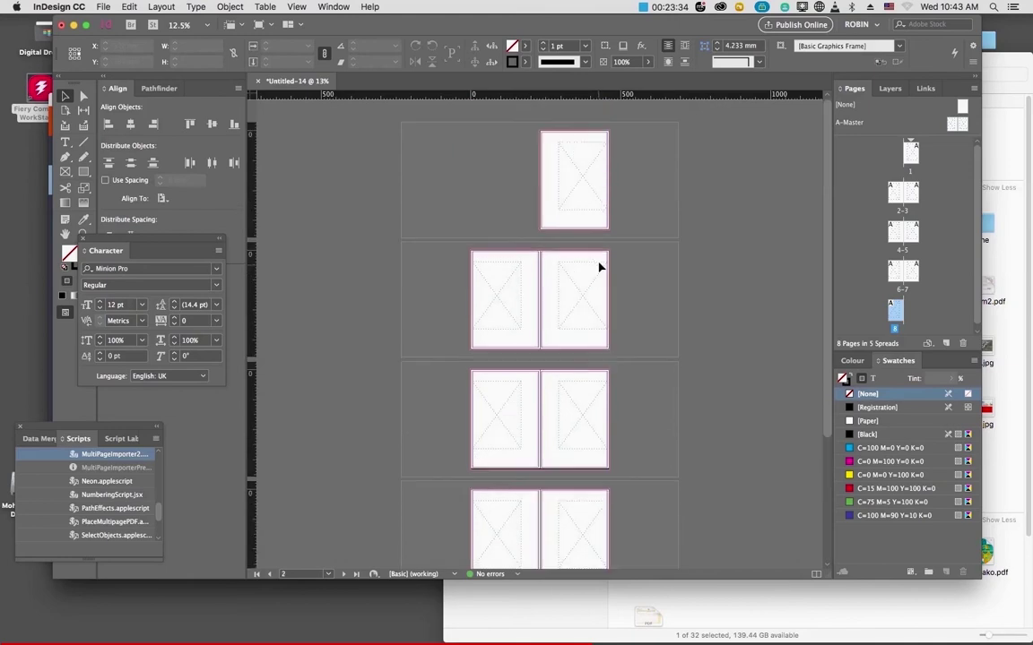
{"action": "key", "text": "super+d"}
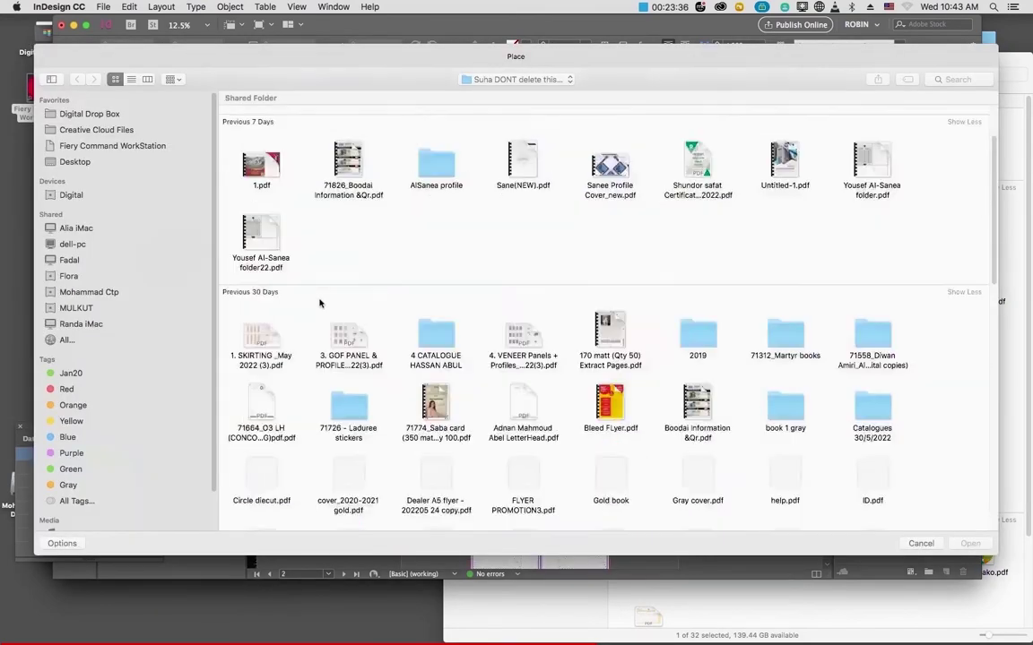
{"action": "scroll", "coordinate": [321, 302], "scroll_direction": "down", "scroll_amount": 10}
{"action": "left_click", "coordinate": [265, 477]}
{"action": "double_click", "coordinate": [266, 477]}
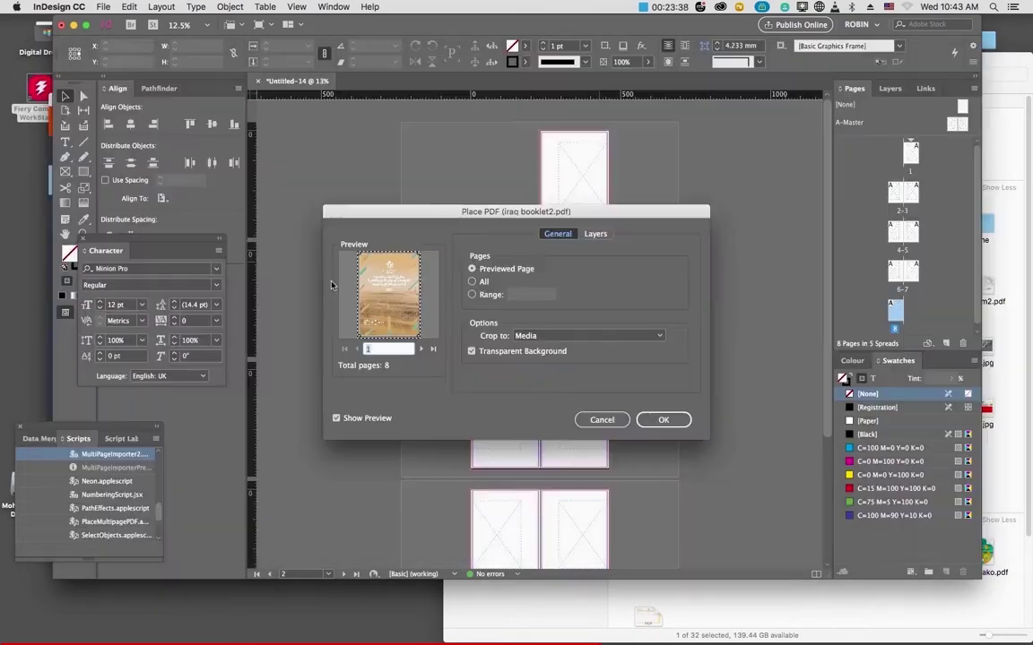
{"action": "left_click", "coordinate": [473, 282]}
{"action": "left_click", "coordinate": [663, 419]}
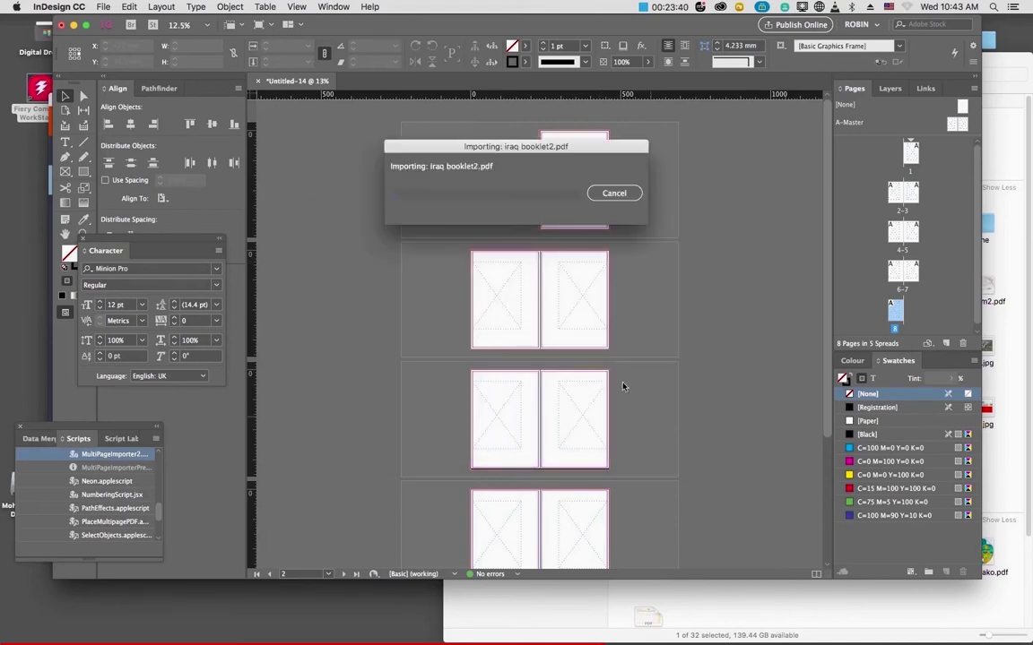
Place the eight loaded PDF pages in order into the empty frames on pages 1 to 8
{"action": "left_click", "coordinate": [558, 142]}
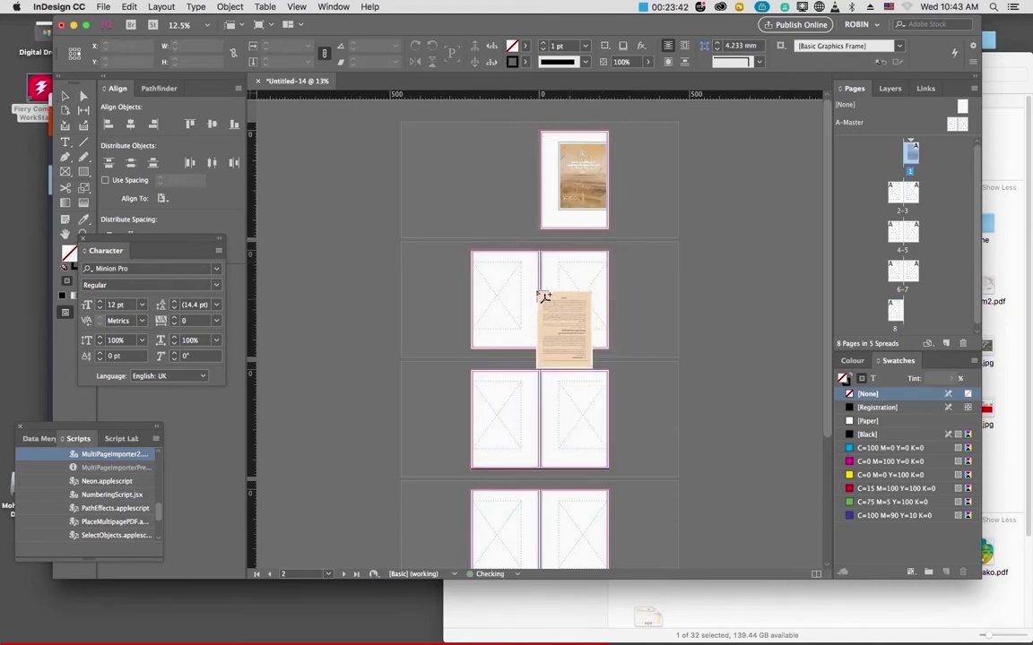
{"action": "left_click", "coordinate": [500, 295]}
{"action": "left_click", "coordinate": [590, 296]}
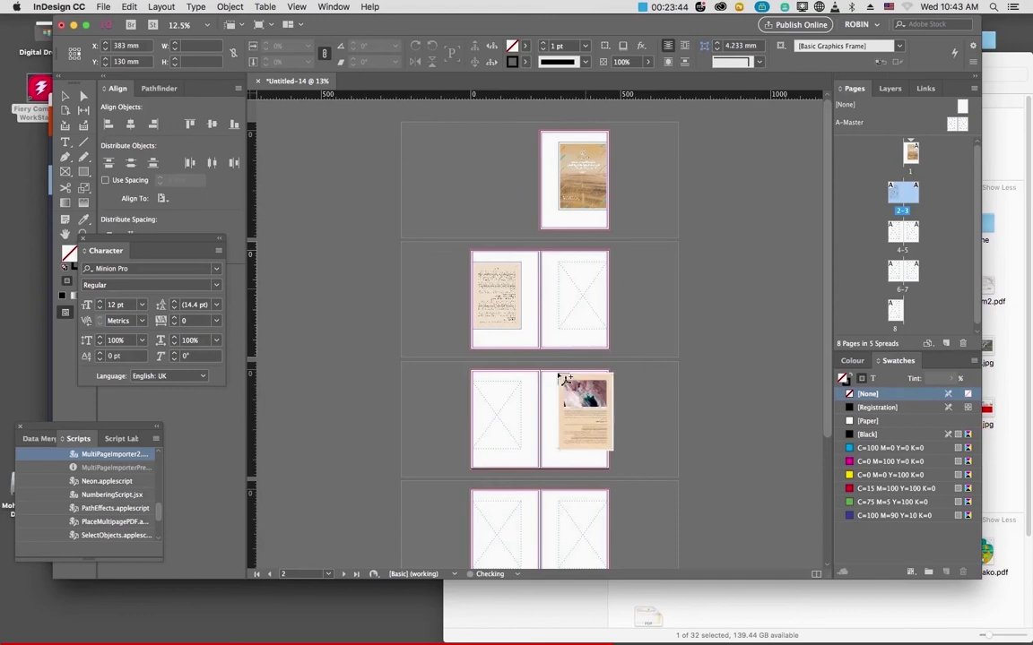
{"action": "left_click", "coordinate": [506, 410]}
{"action": "left_click", "coordinate": [594, 420]}
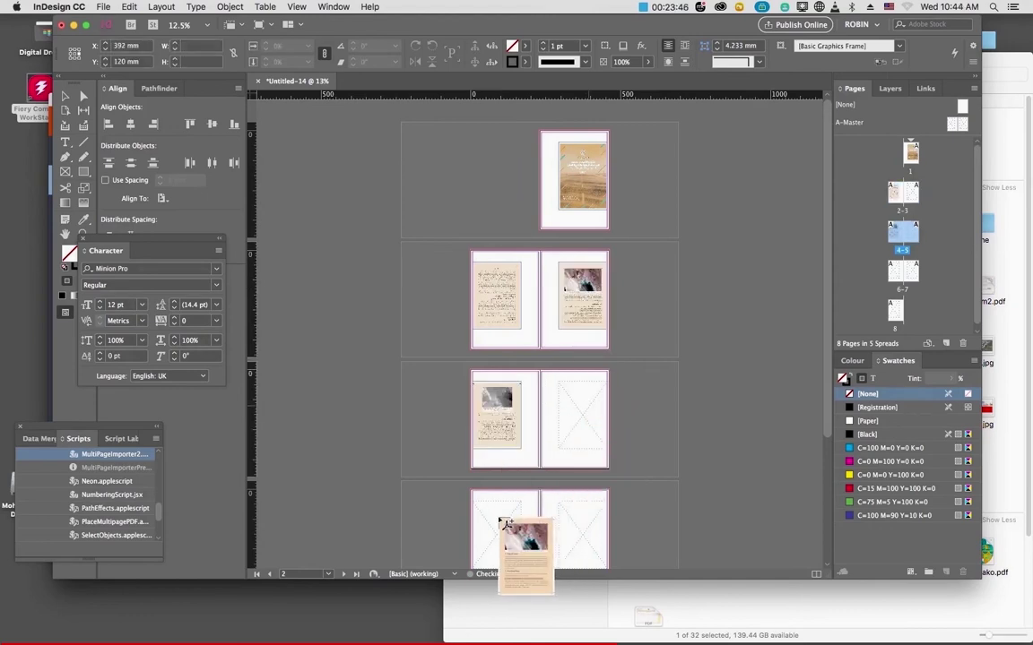
{"action": "left_click", "coordinate": [509, 525]}
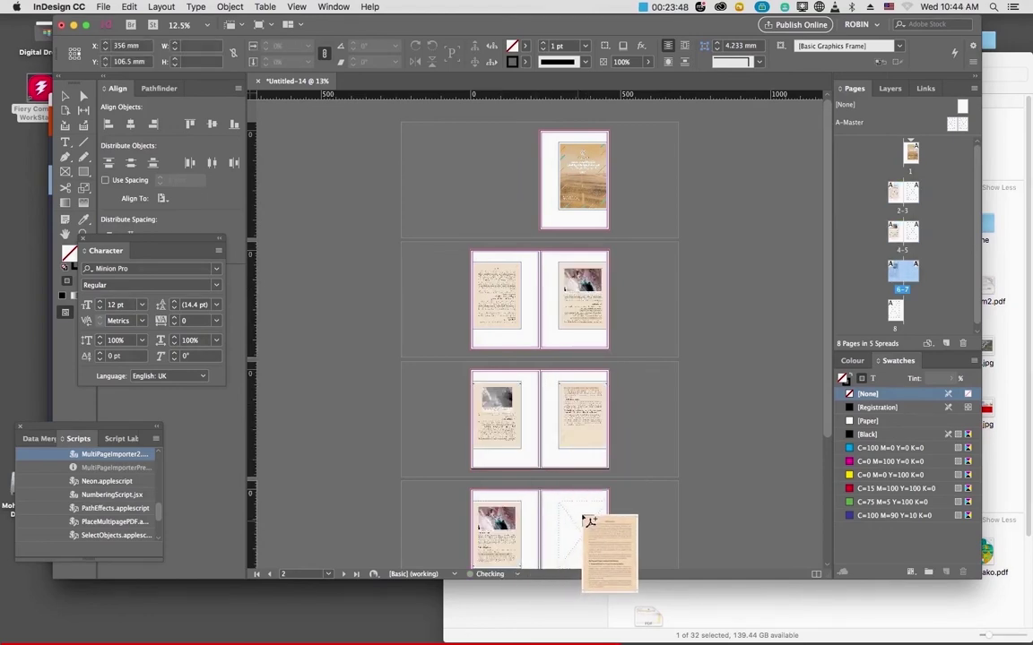
{"action": "left_click", "coordinate": [580, 522]}
{"action": "scroll", "coordinate": [538, 404], "scroll_direction": "down", "scroll_amount": 4}
{"action": "left_click", "coordinate": [495, 489]}
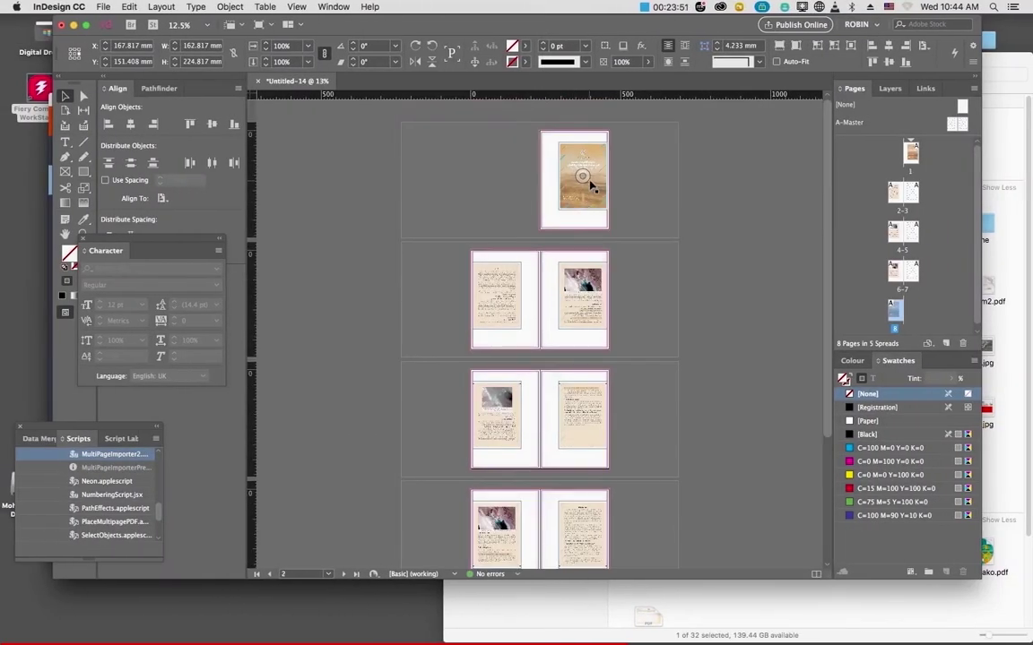
Measure the needed frame width by trial-resizing the page 1 frame to its outer crop mark, and undo the resize
{"action": "left_click", "coordinate": [605, 146]}
{"action": "scroll", "coordinate": [538, 295], "scroll_direction": "up", "scroll_amount": 15}
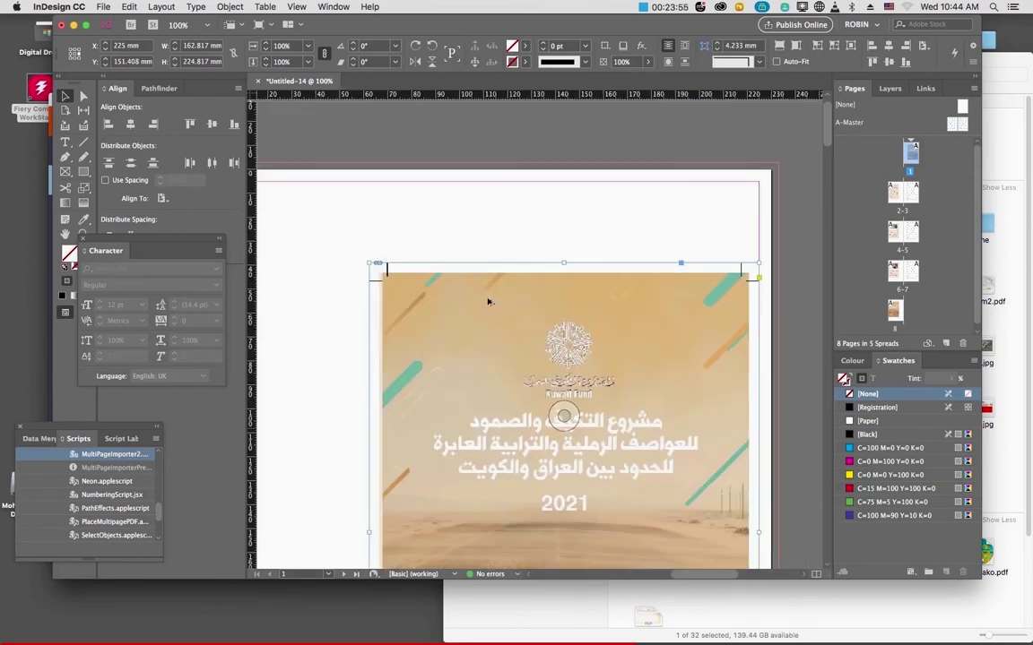
{"action": "key", "text": "super+equal"}
{"action": "key", "text": "super+equal"}
{"action": "key", "text": "super+equal"}
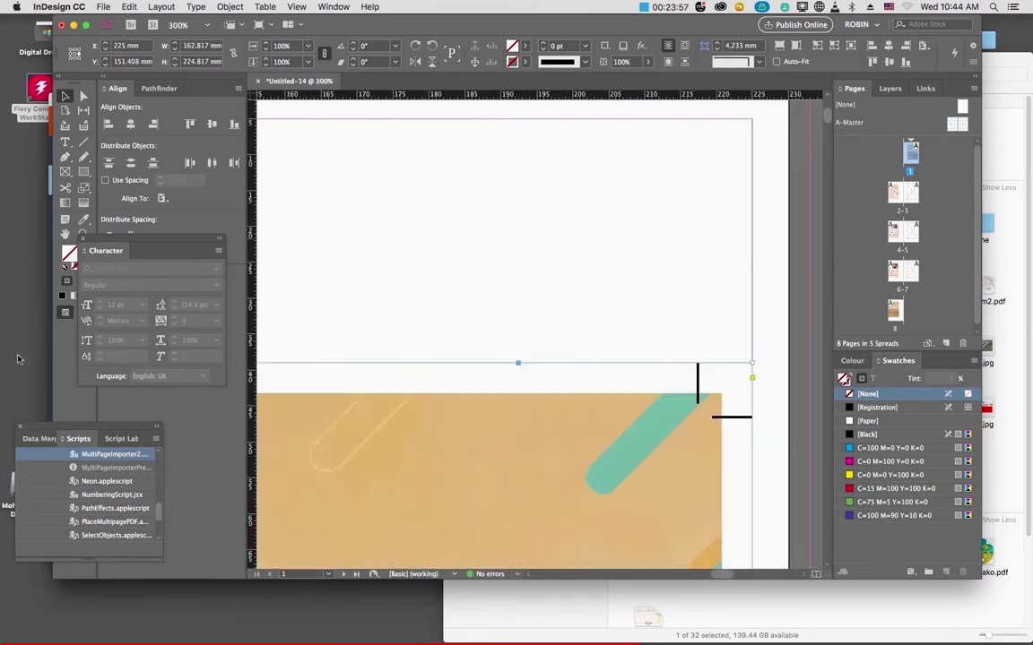
{"action": "scroll", "coordinate": [594, 323], "scroll_direction": "up", "scroll_amount": 4}
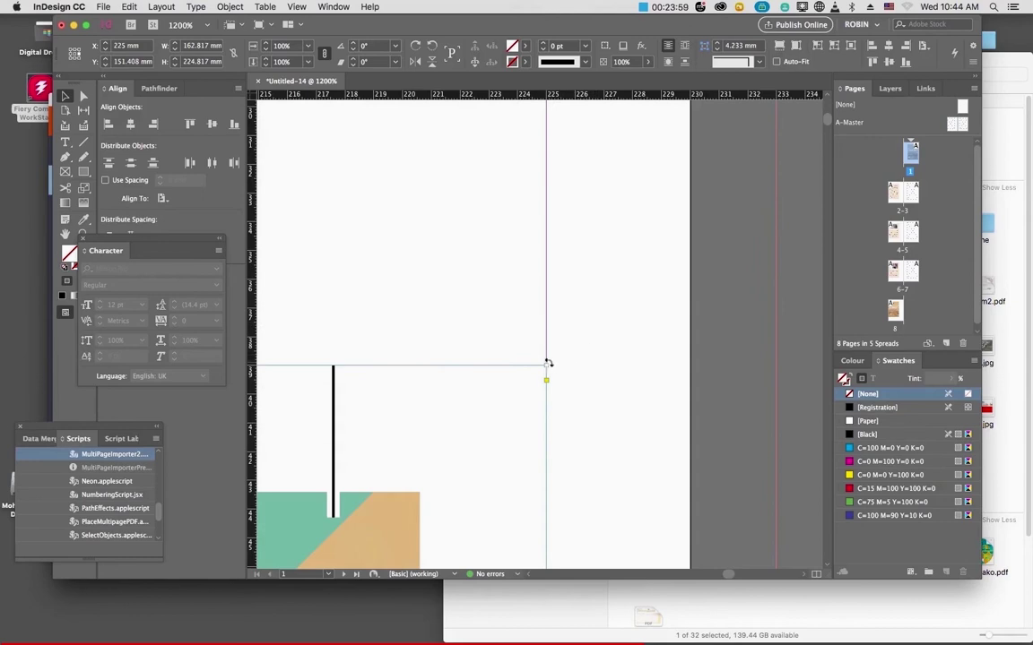
{"action": "left_click_drag", "start_coordinate": [546, 367], "coordinate": [333, 353]}
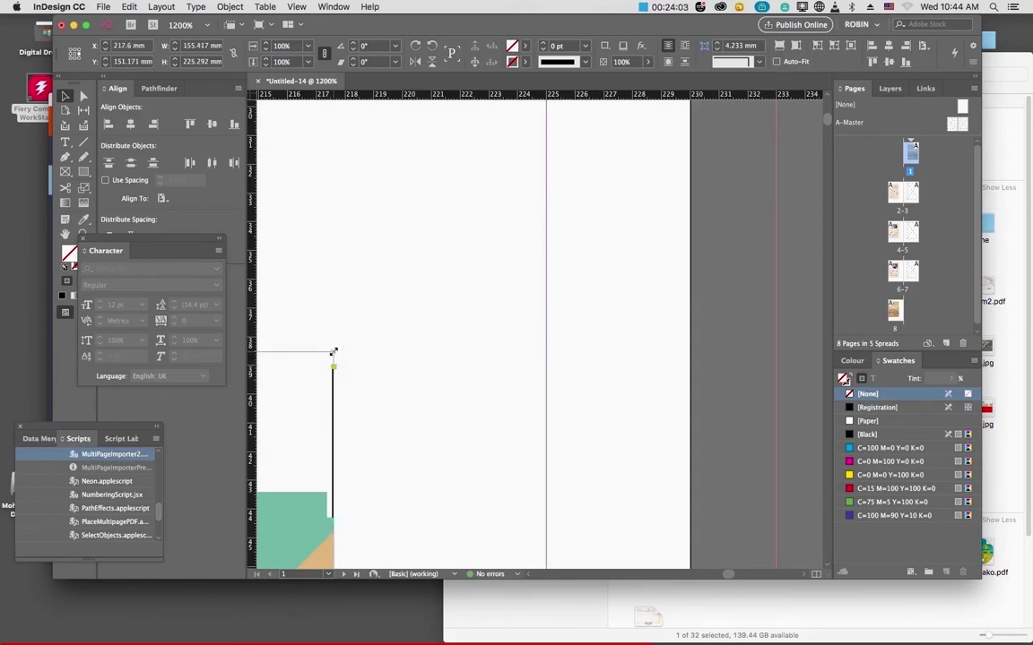
{"action": "key", "text": "super+z"}
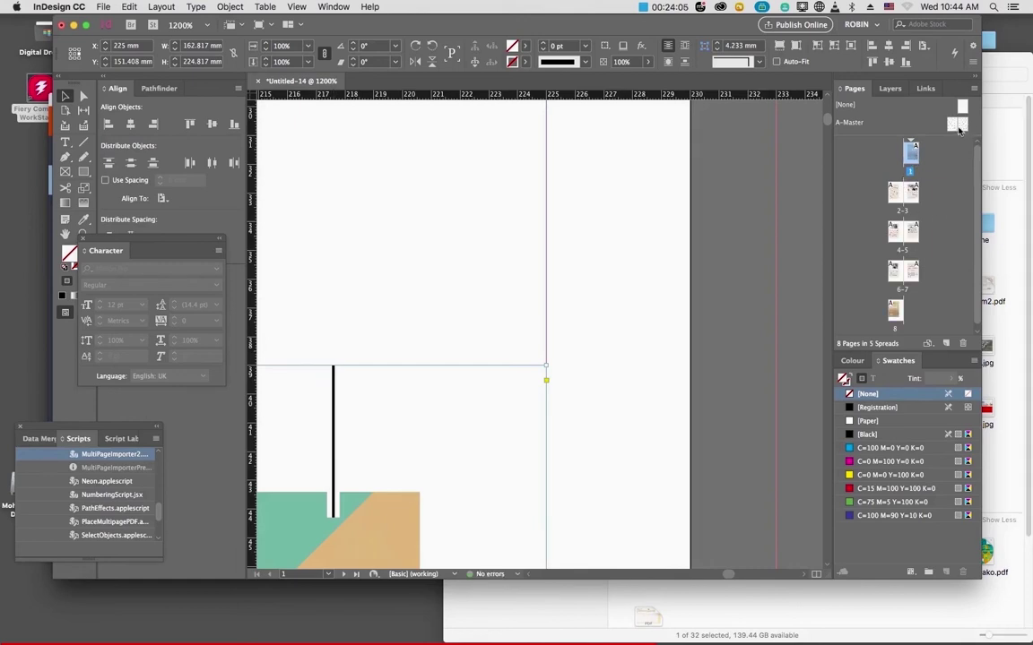
On the A-Master, set both frames' widths to 155.417 mm, keeping each frame's inner edge fixed
{"action": "double_click", "coordinate": [957, 126]}
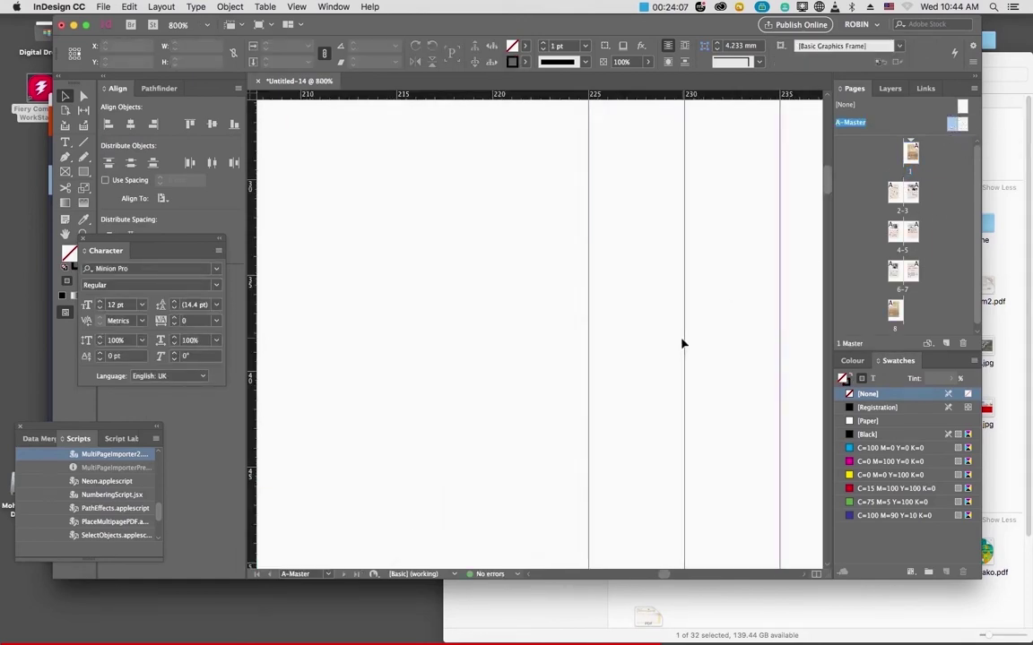
{"action": "scroll", "coordinate": [683, 344], "scroll_direction": "down", "scroll_amount": 10}
{"action": "left_click", "coordinate": [522, 337]}
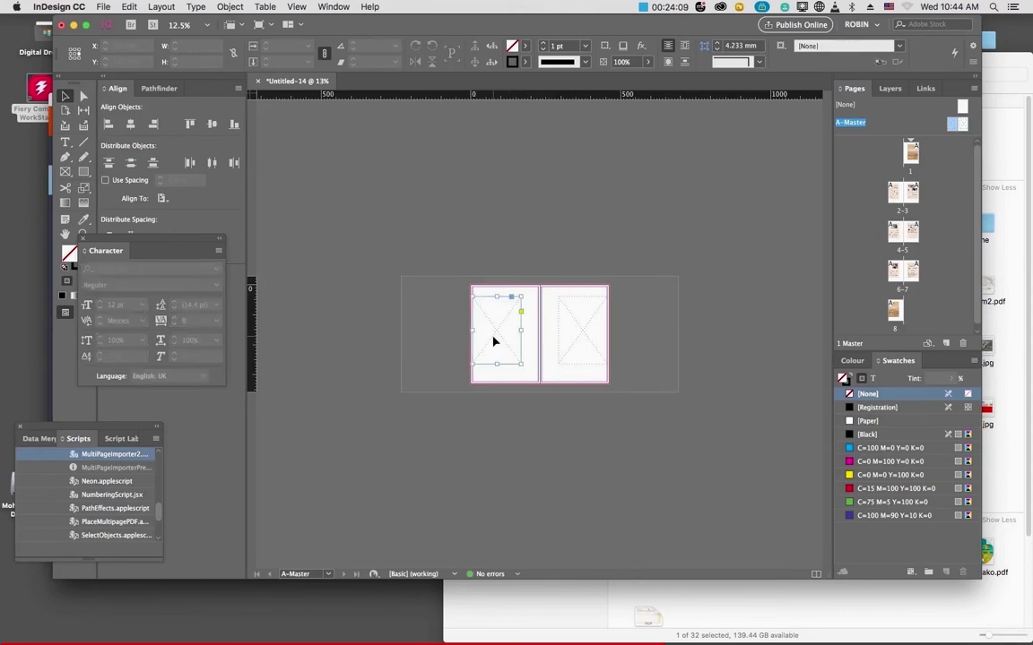
{"action": "left_click", "coordinate": [205, 45]}
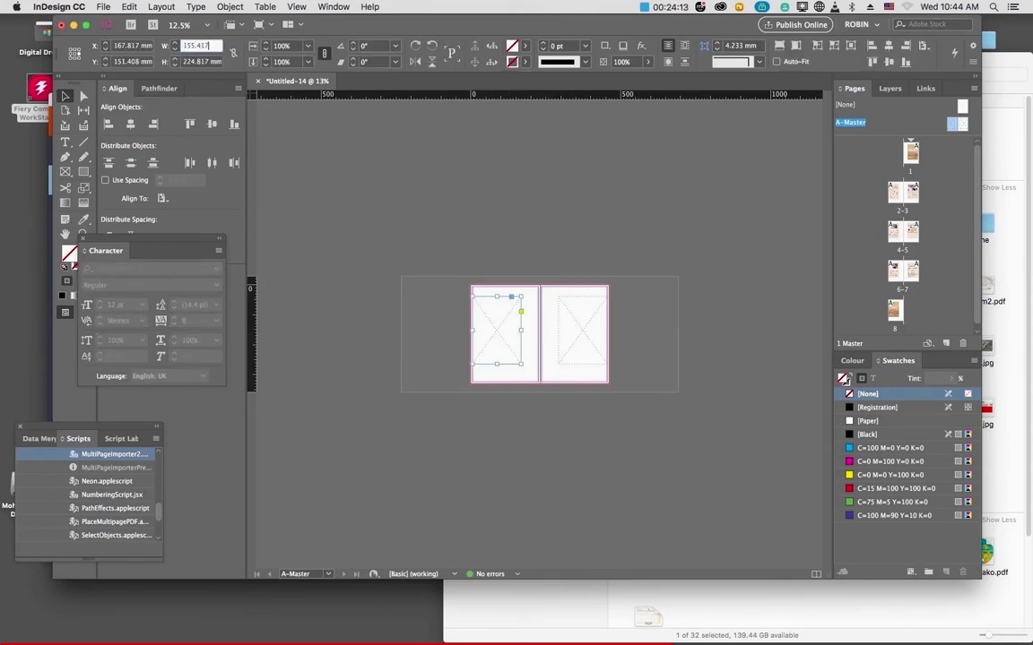
{"action": "key", "text": "Return"}
{"action": "left_click", "coordinate": [595, 339]}
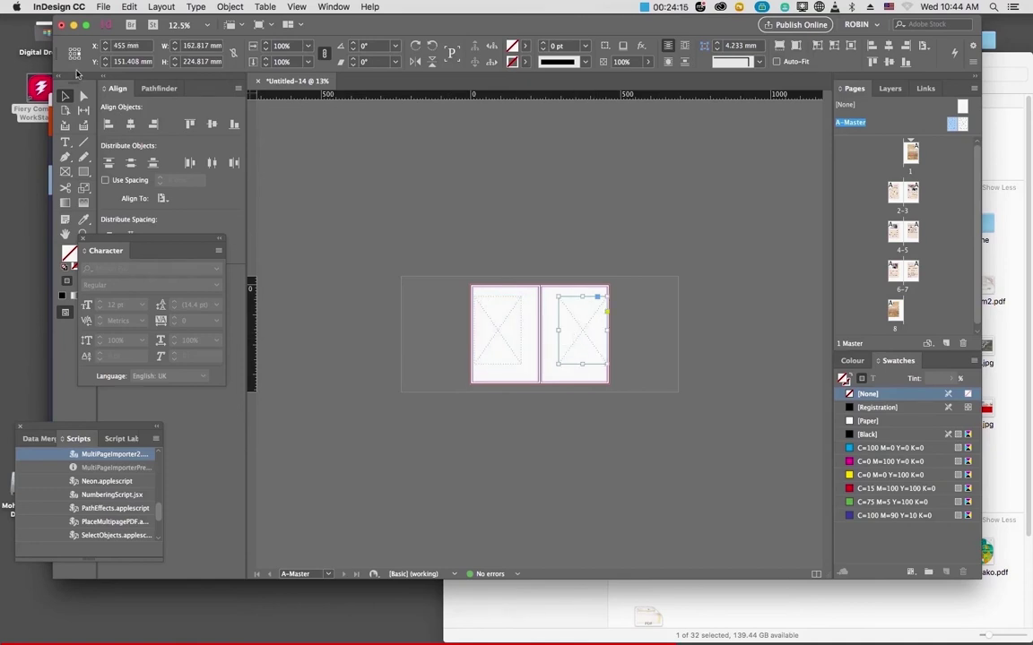
{"action": "left_click", "coordinate": [71, 54]}
{"action": "left_click", "coordinate": [191, 46]}
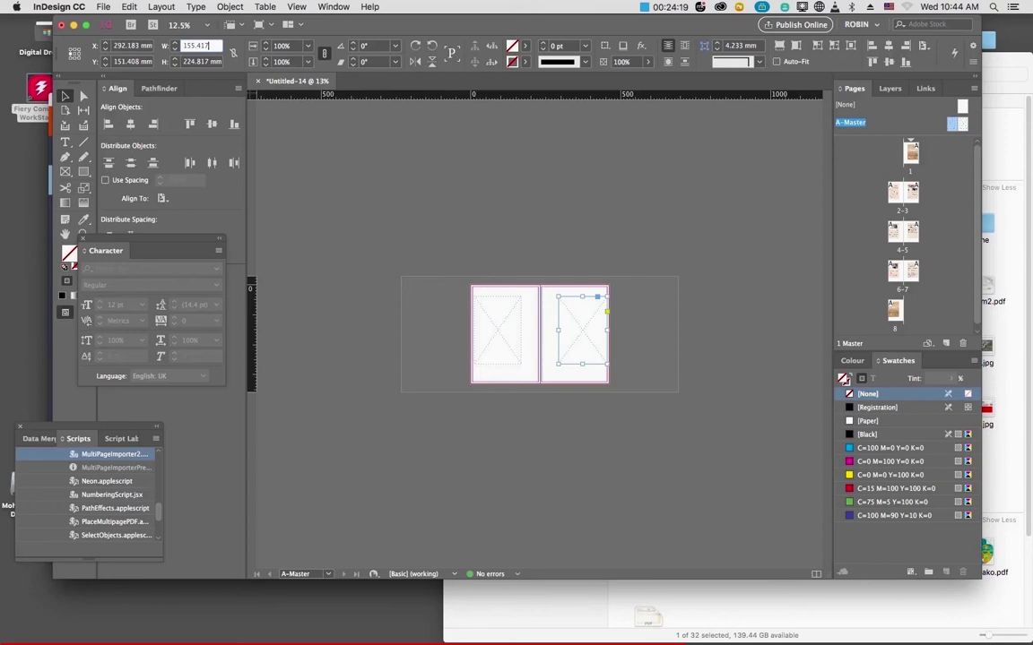
{"action": "key", "text": "Return"}
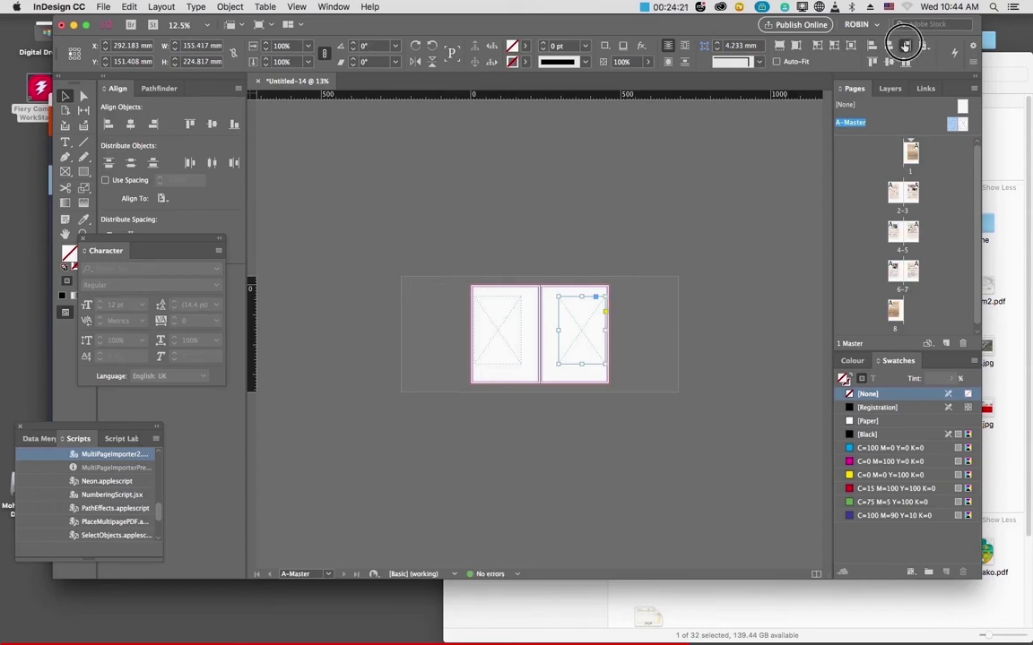
Move the left master frame flush with the outside edge of its page, at X 0 mm
{"action": "left_click", "coordinate": [502, 318]}
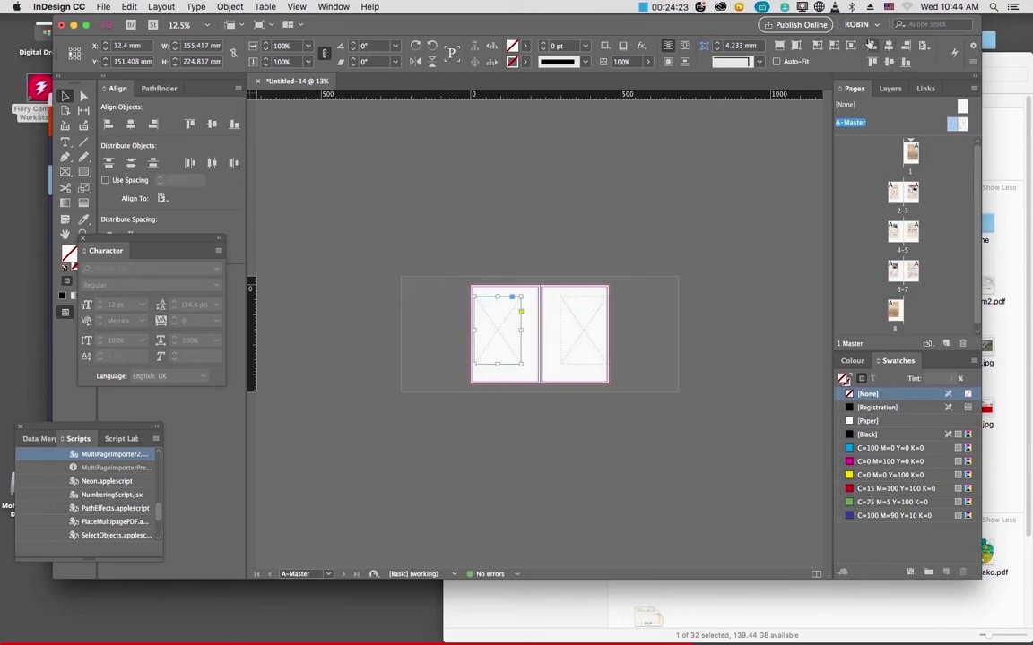
{"action": "scroll", "coordinate": [533, 320], "scroll_direction": "up", "scroll_amount": 2}
{"action": "left_click_drag", "start_coordinate": [440, 221], "coordinate": [581, 202]}
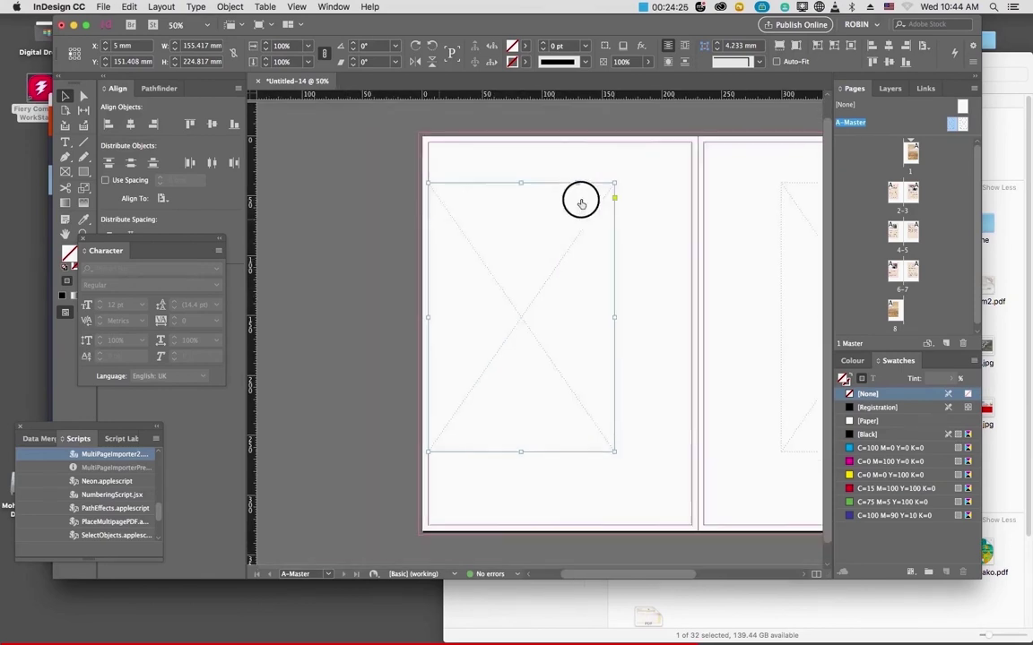
{"action": "left_click_drag", "start_coordinate": [485, 224], "coordinate": [479, 226]}
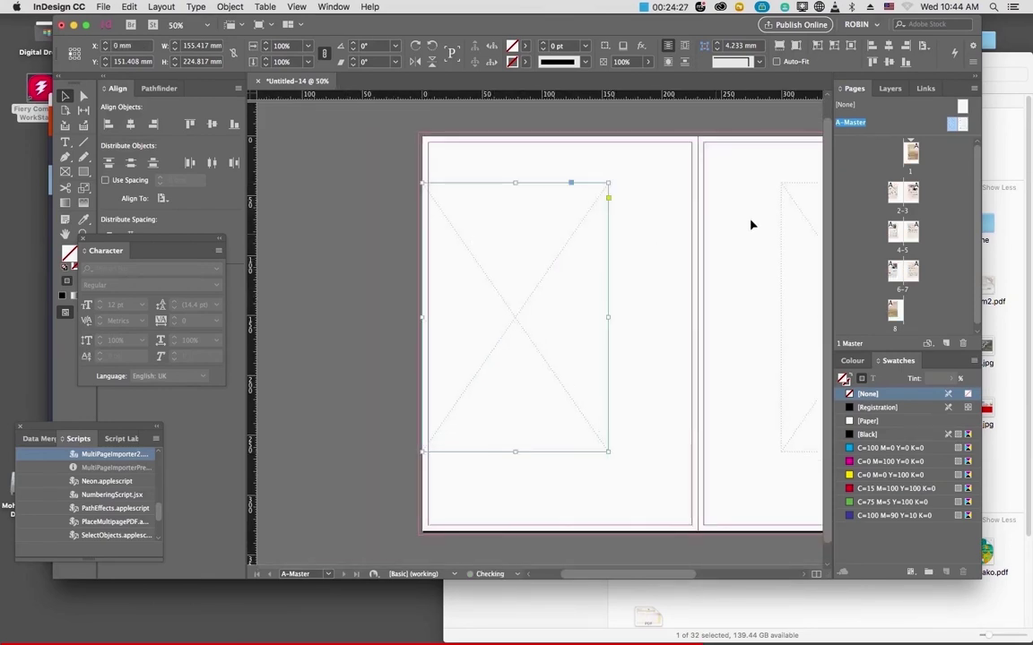
Centre the right master frame vertically and align it to the outside edge of its page
{"action": "left_click_drag", "start_coordinate": [807, 225], "coordinate": [394, 226]}
{"action": "left_click_drag", "start_coordinate": [502, 212], "coordinate": [507, 218]}
{"action": "key", "text": "super+z"}
{"action": "left_click", "coordinate": [889, 61]}
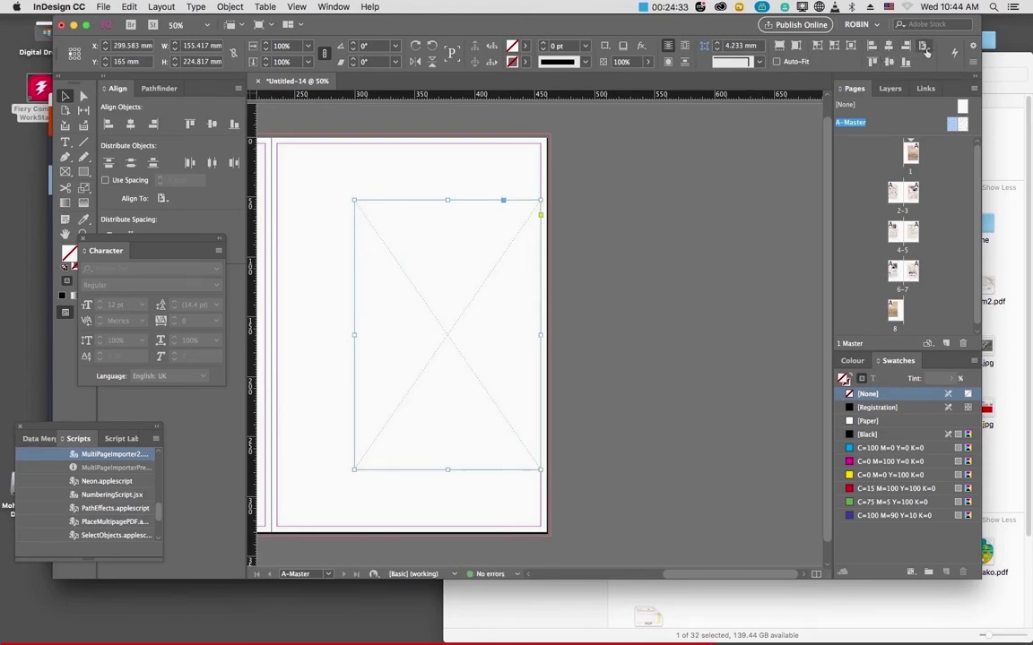
{"action": "left_click", "coordinate": [908, 47]}
{"action": "left_click", "coordinate": [896, 85]}
{"action": "left_click", "coordinate": [905, 48]}
{"action": "scroll", "coordinate": [681, 260], "scroll_direction": "left", "scroll_amount": 10}
Centre the left master frame vertically on its page, keeping it against the outside edge
{"action": "left_click", "coordinate": [581, 226]}
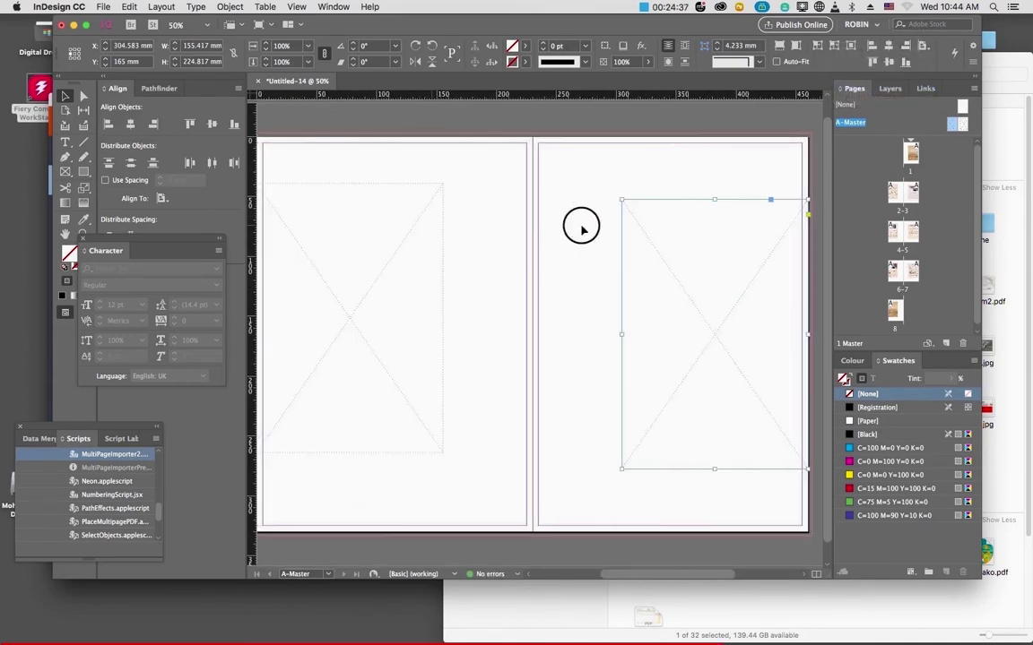
{"action": "left_click", "coordinate": [868, 47]}
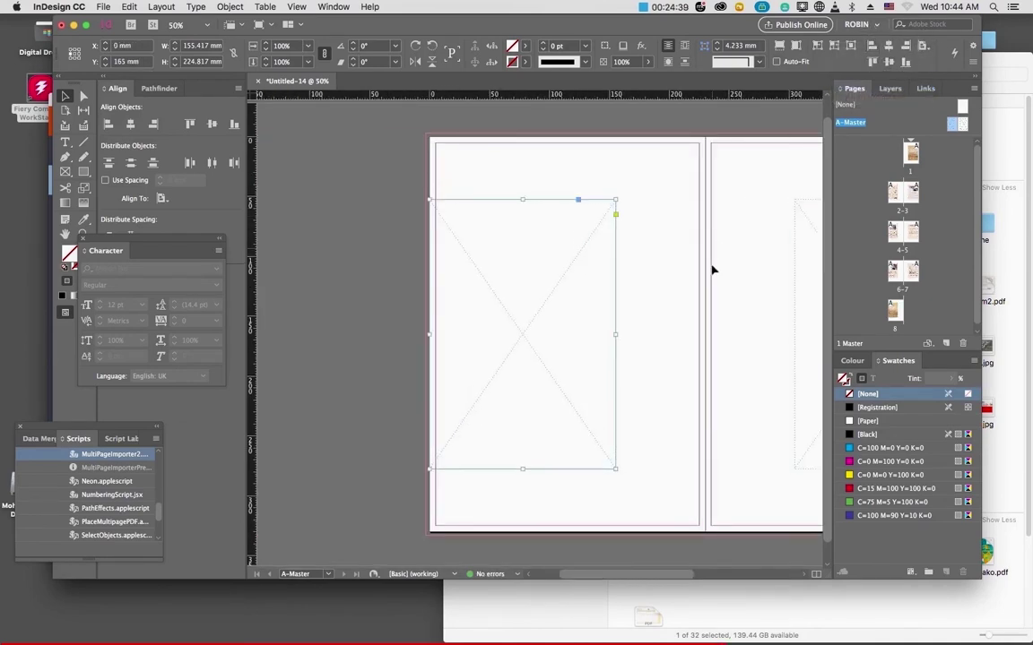
{"action": "left_click", "coordinate": [341, 204]}
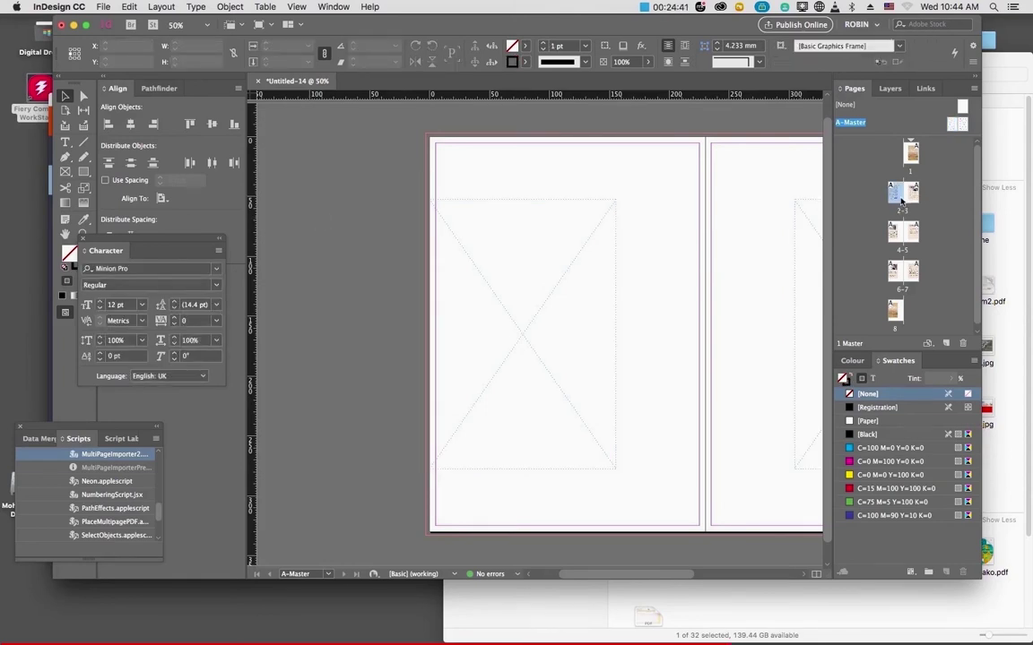
Check page 1 and export all pages as single pages to the Desktop as a print PDF named Kuwait Fund Saddle
{"action": "double_click", "coordinate": [894, 190]}
{"action": "double_click", "coordinate": [912, 155]}
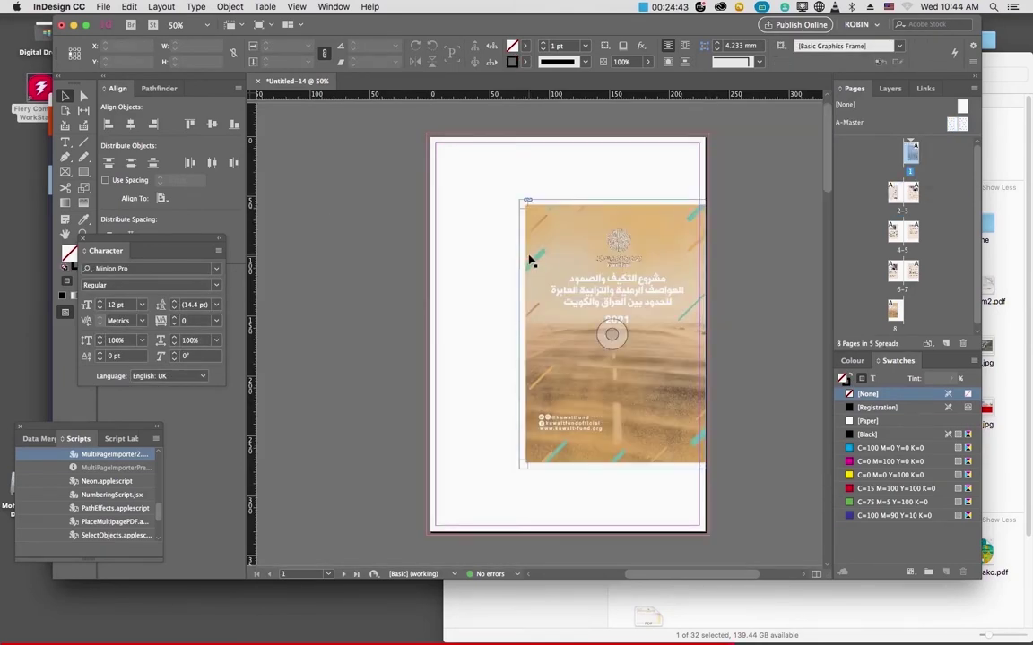
{"action": "key", "text": "super+minus"}
{"action": "key", "text": "super+e"}
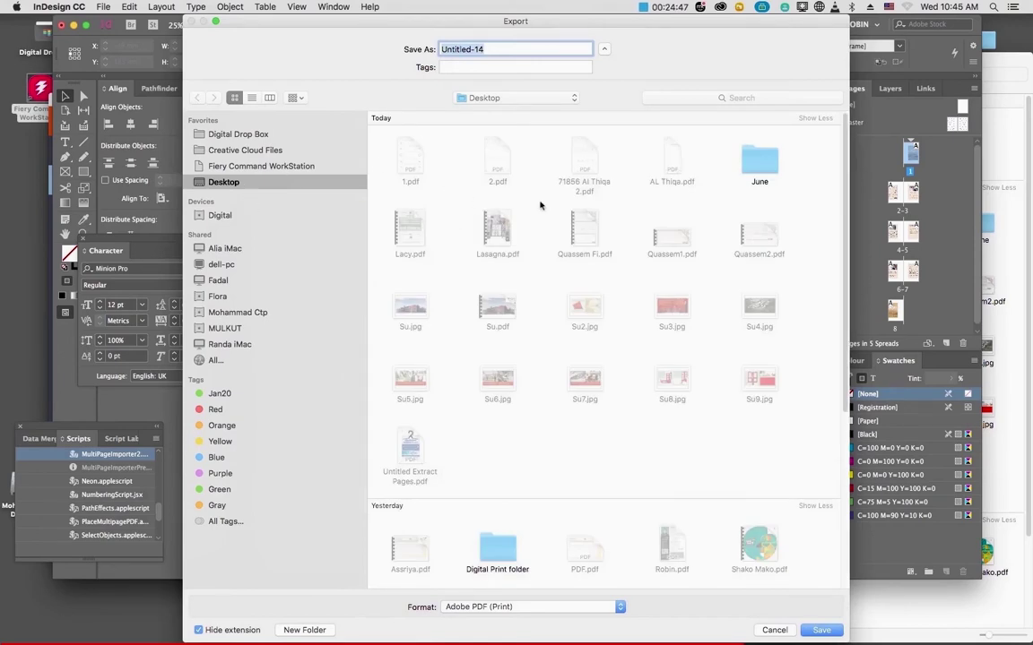
{"action": "type", "text": "Kuwait Fund Sadd"}
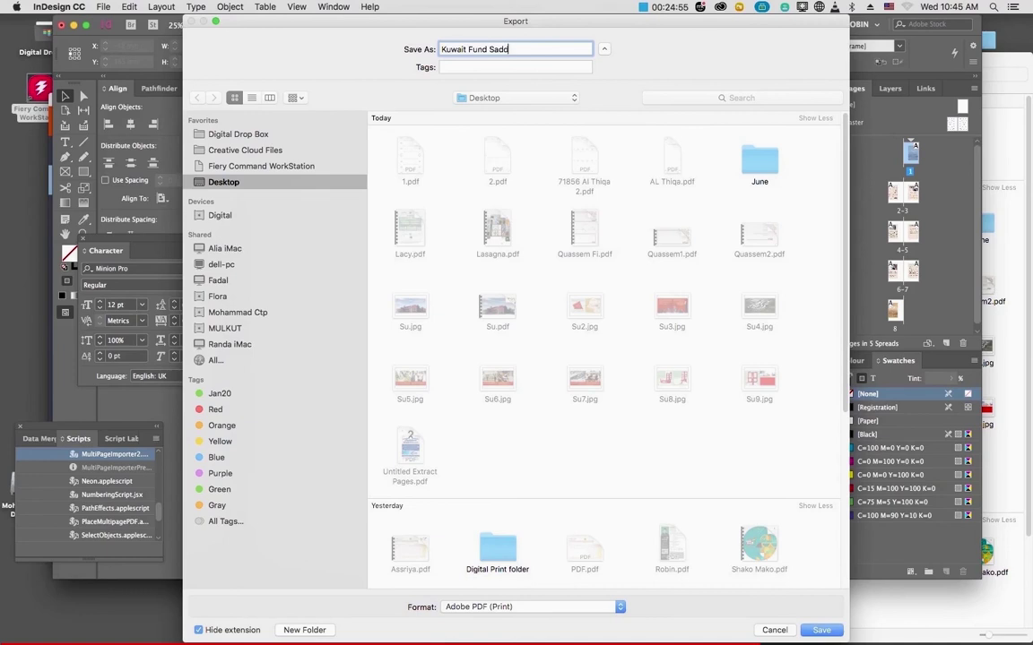
{"action": "key", "text": "Return"}
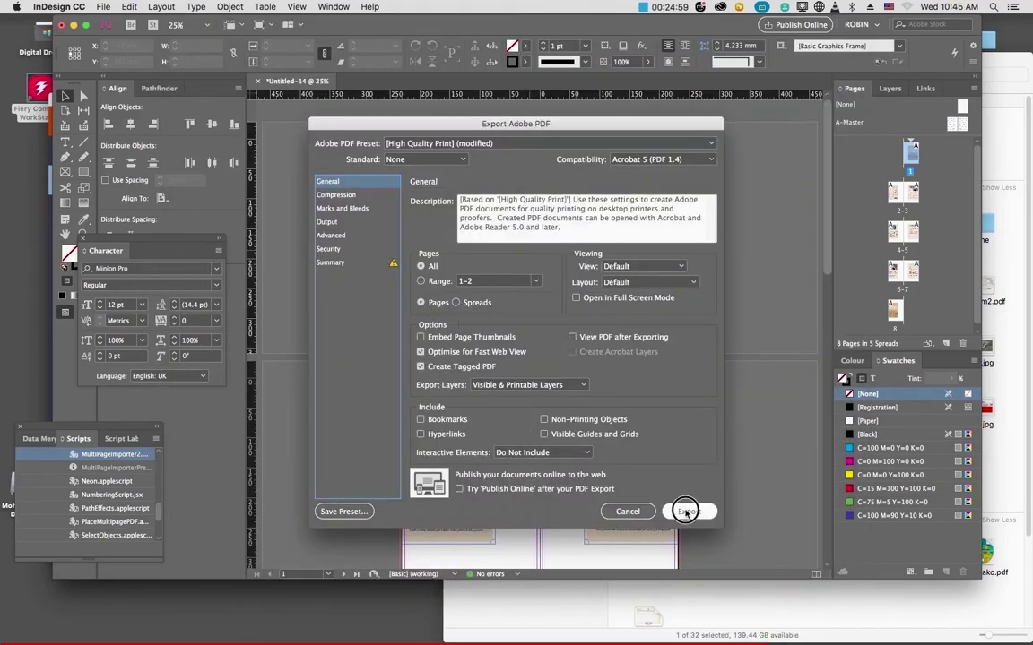
{"action": "left_click", "coordinate": [689, 511]}
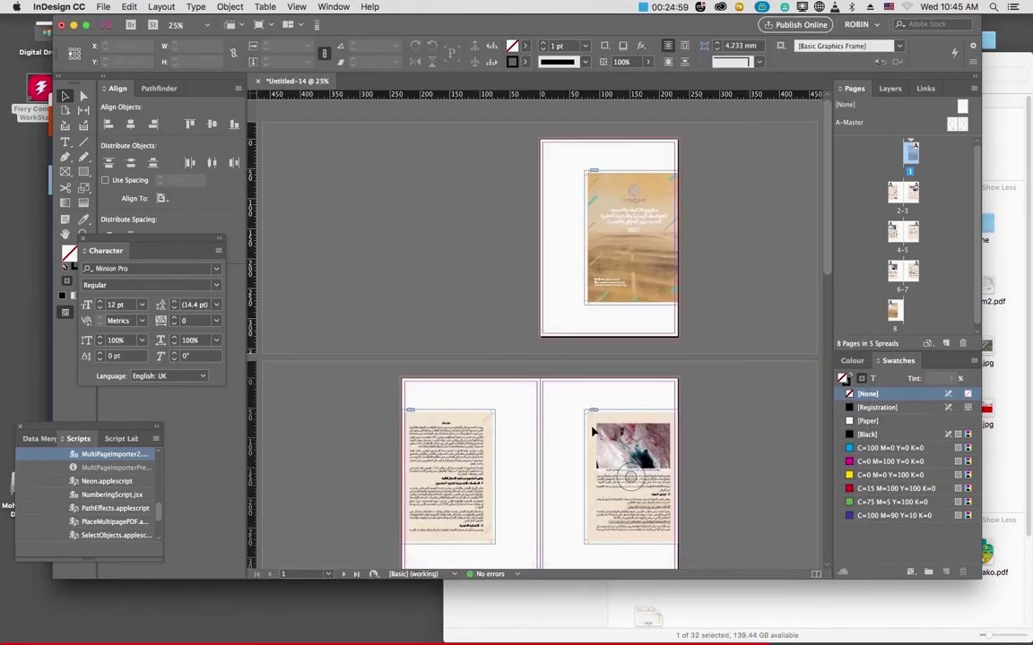
Switch to Finder and look through the pages of Kuwait Fund Saddle .pdf in a quick preview
{"action": "left_click", "coordinate": [74, 25]}
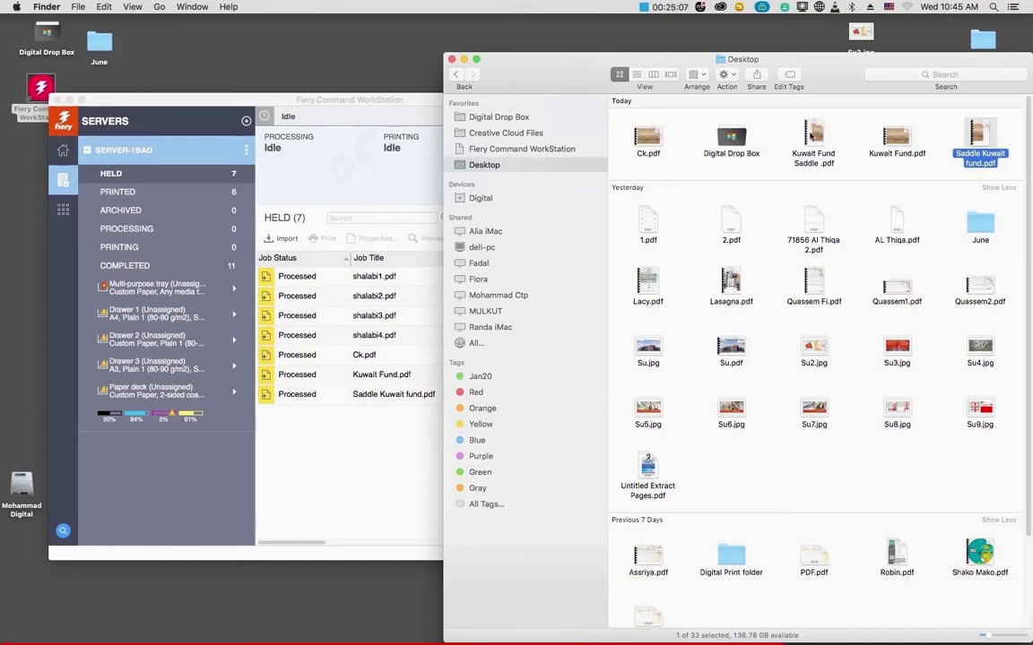
{"action": "left_click", "coordinate": [812, 136]}
{"action": "key", "text": "space"}
{"action": "left_click", "coordinate": [710, 231]}
{"action": "left_click", "coordinate": [708, 331]}
{"action": "left_click", "coordinate": [708, 403]}
{"action": "left_click", "coordinate": [717, 504]}
{"action": "key", "text": "space"}
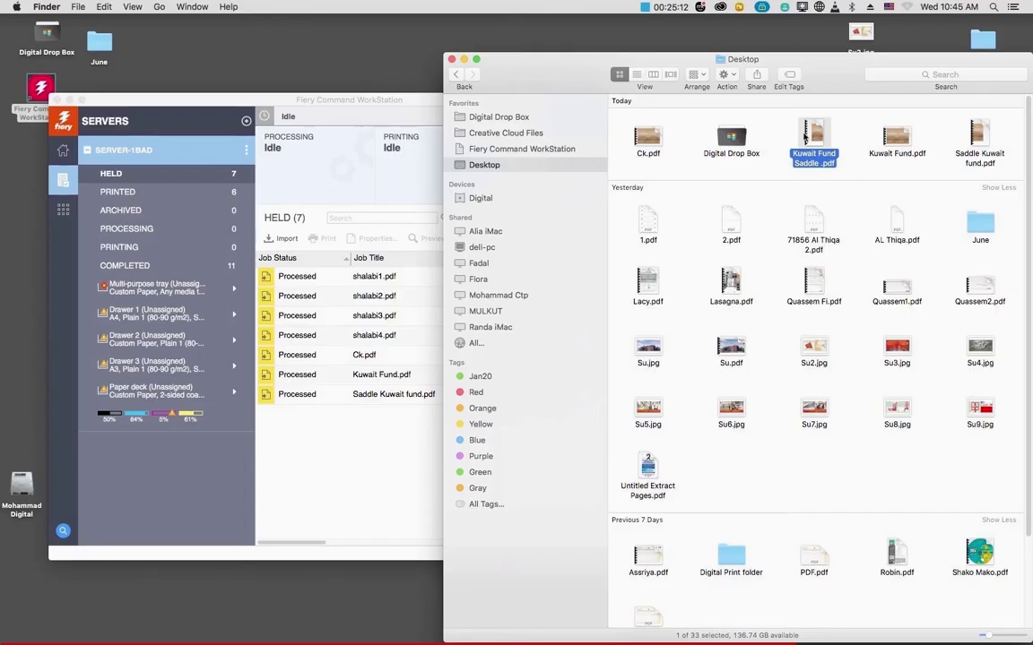
Import Kuwait Fund Saddle .pdf from the Desktop into the held jobs of Fiery Command WorkStation
{"action": "left_click_drag", "start_coordinate": [805, 134], "coordinate": [341, 416]}
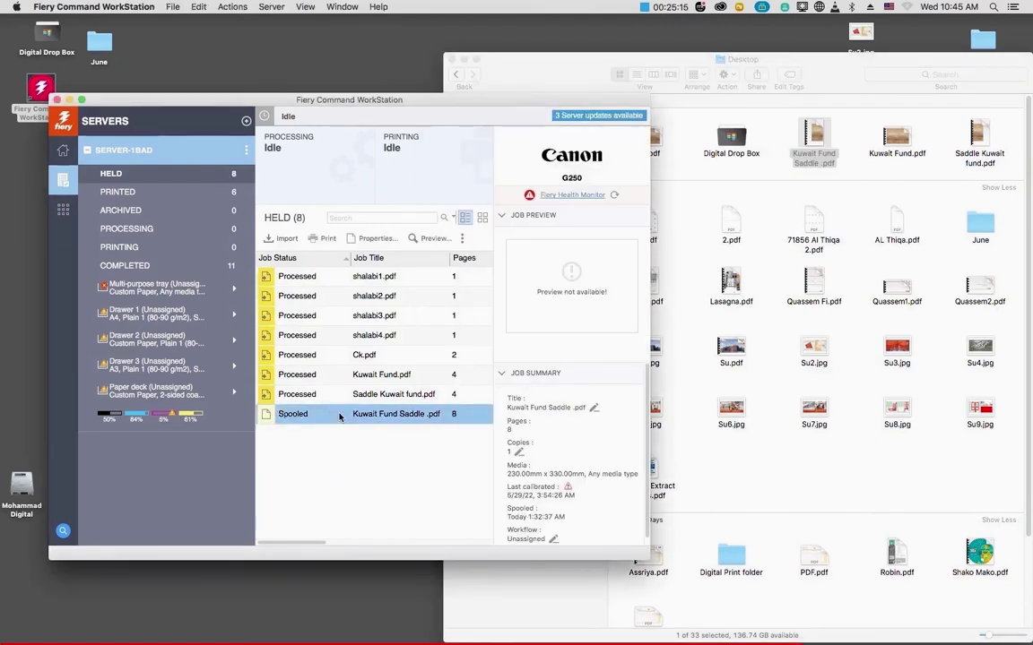
In the properties of Kuwait Fund Saddle .pdf, set a custom 250 x 350 mm paper size and choose Paper deck as the source
{"action": "left_click", "coordinate": [374, 238]}
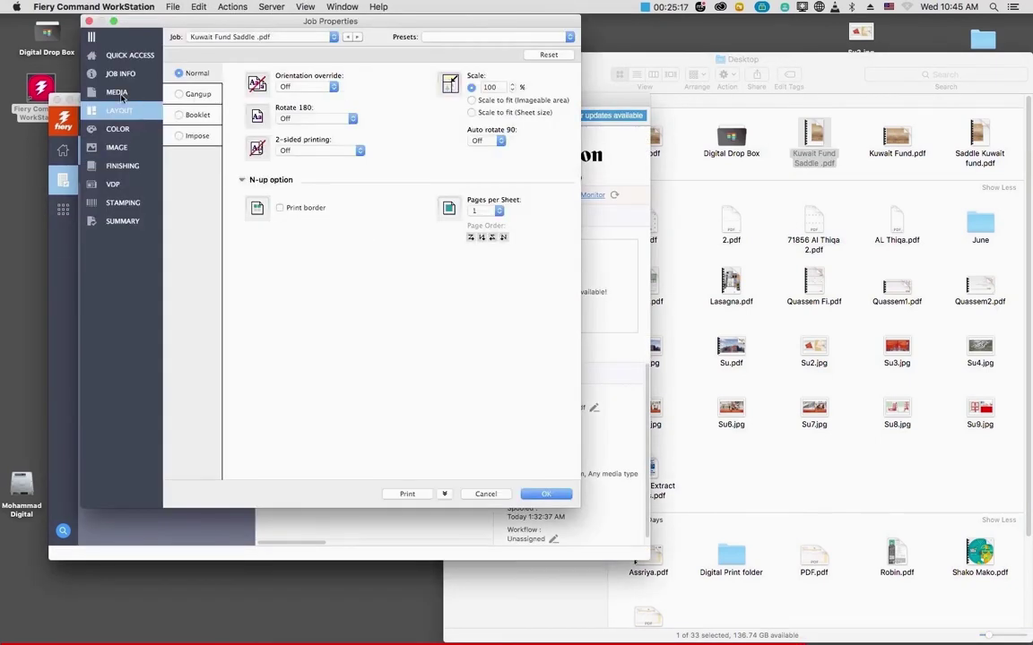
{"action": "left_click", "coordinate": [122, 94]}
{"action": "left_click", "coordinate": [448, 118]}
{"action": "left_click", "coordinate": [440, 170]}
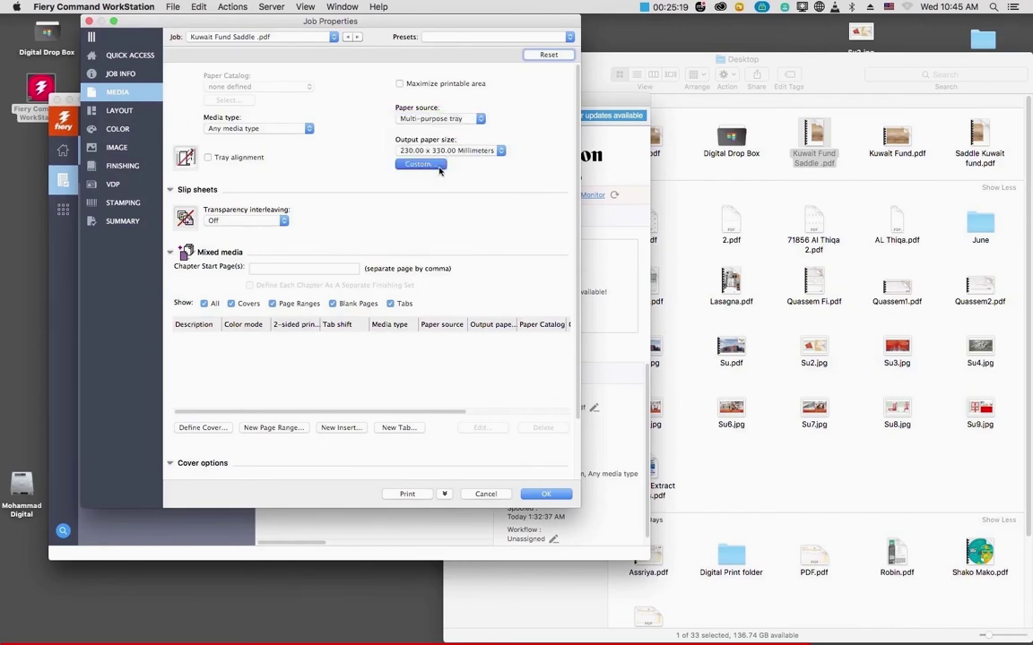
{"action": "type", "text": "250"}
{"action": "key", "text": "Tab"}
{"action": "type", "text": "3"}
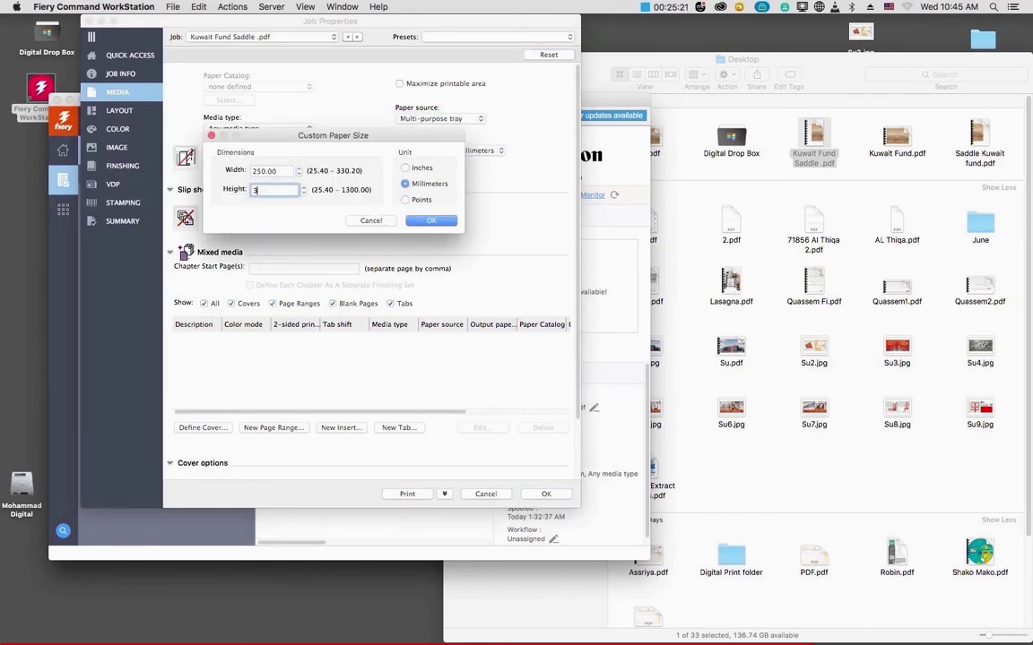
{"action": "key", "text": "Return"}
{"action": "left_click", "coordinate": [454, 119]}
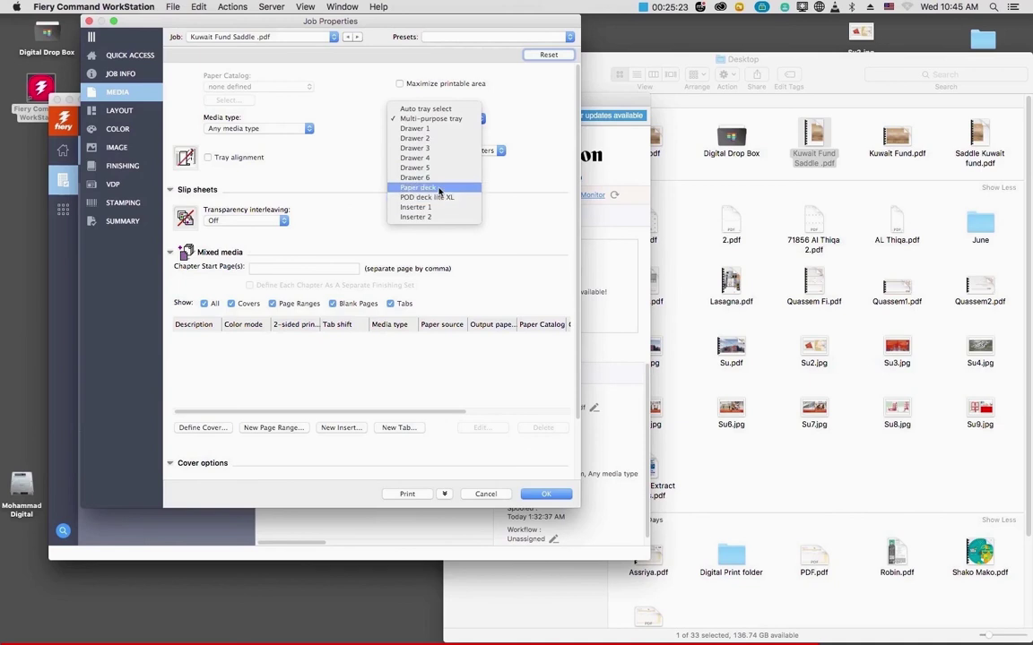
{"action": "left_click", "coordinate": [50, 99]}
Set the job's layout to Booklet and choose saddle type with right binding in the booklet wizard
{"action": "left_click", "coordinate": [120, 110]}
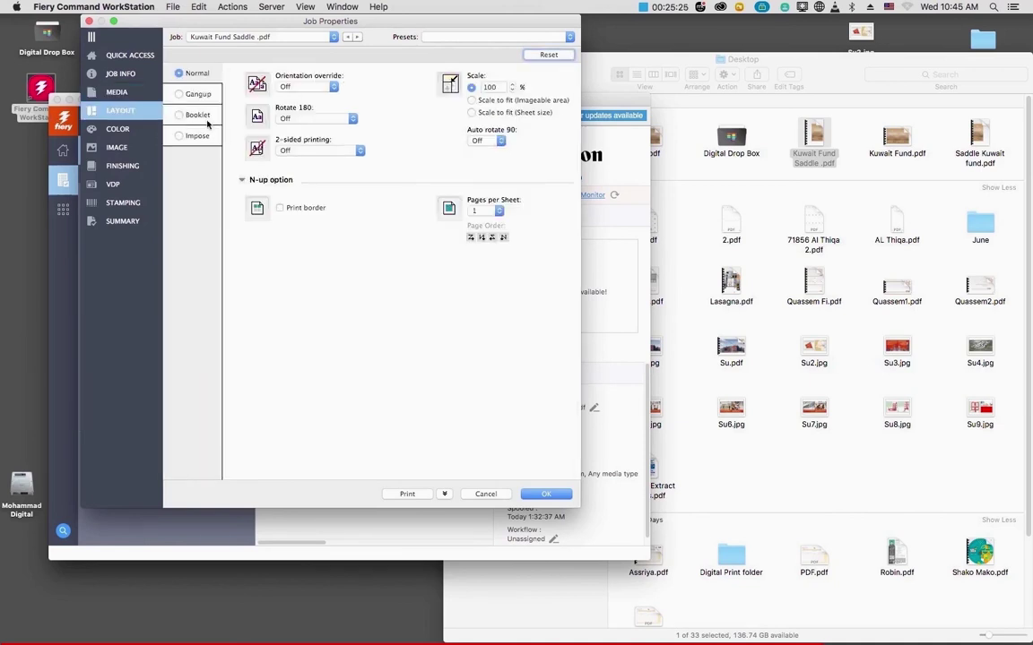
{"action": "left_click", "coordinate": [179, 115]}
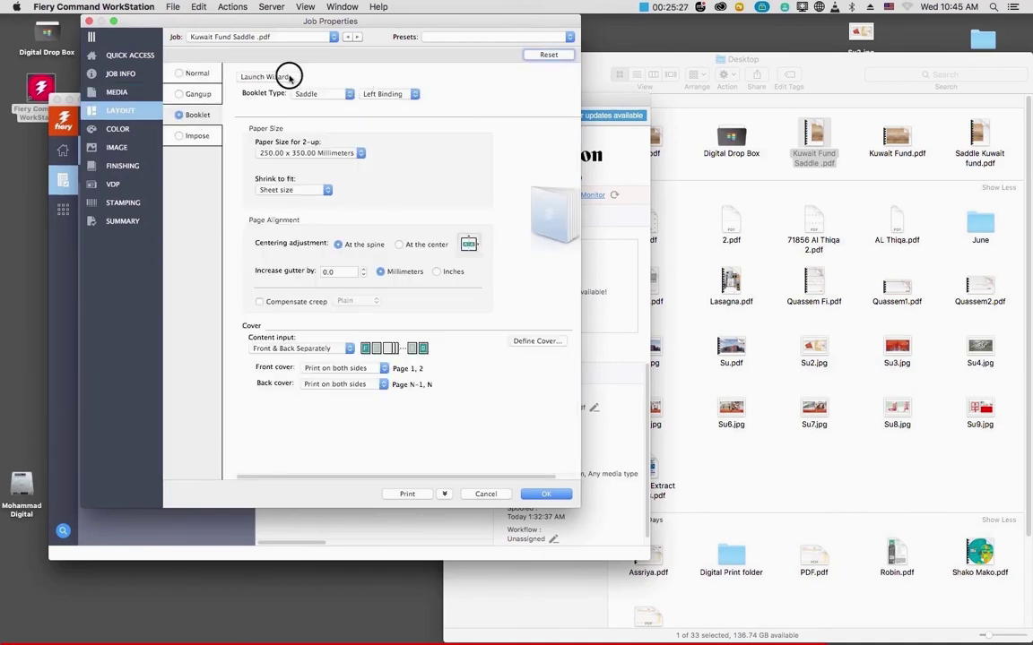
{"action": "left_click", "coordinate": [260, 70]}
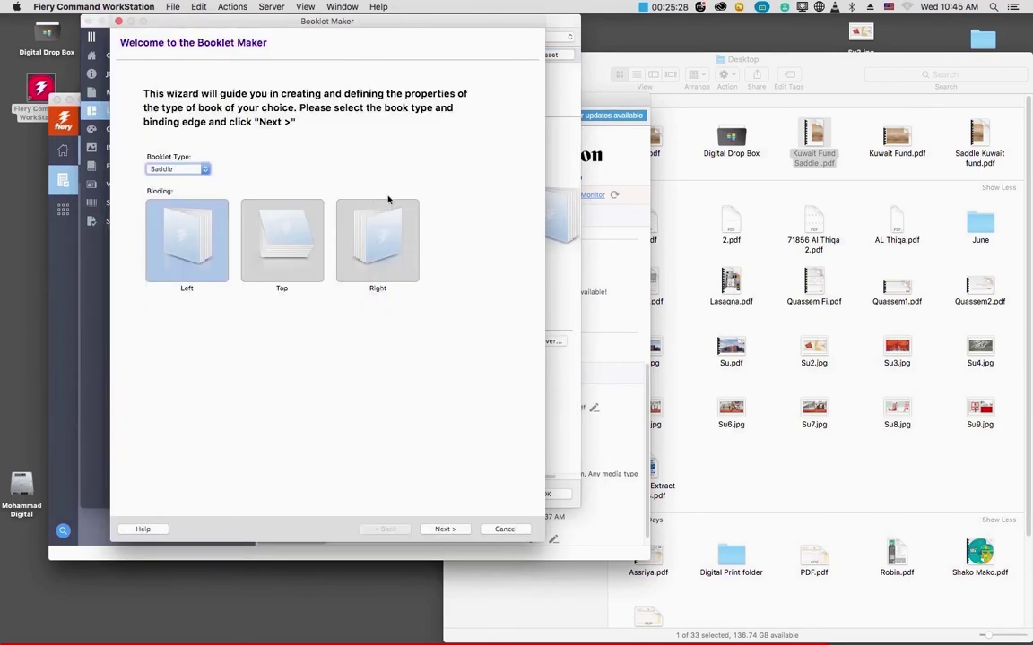
{"action": "left_click", "coordinate": [412, 267]}
{"action": "left_click", "coordinate": [455, 528]}
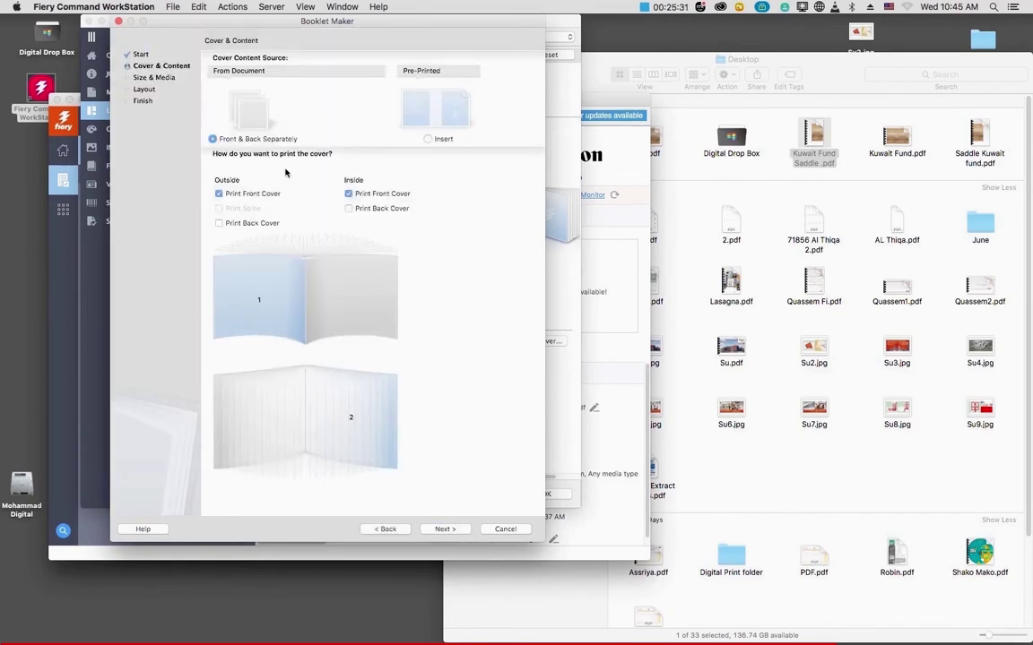
Include the front and back covers, outside and inside, complete the booklet wizard and set shrink to fit to Off
{"action": "left_click", "coordinate": [345, 305]}
{"action": "left_click", "coordinate": [235, 406]}
{"action": "left_click", "coordinate": [453, 529]}
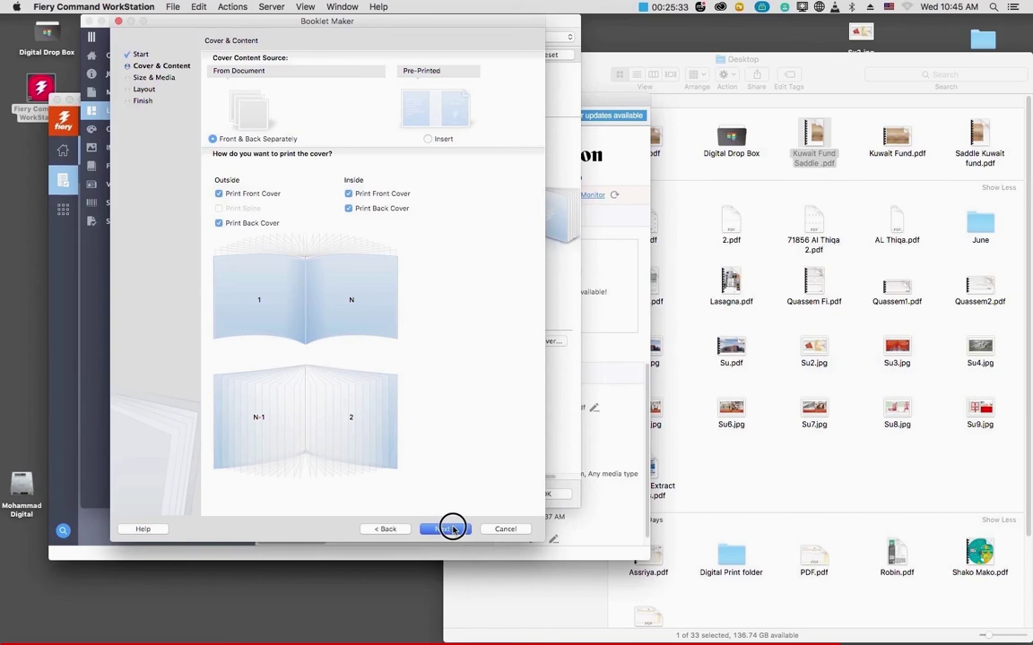
{"action": "left_click", "coordinate": [450, 529]}
{"action": "left_click", "coordinate": [448, 529]}
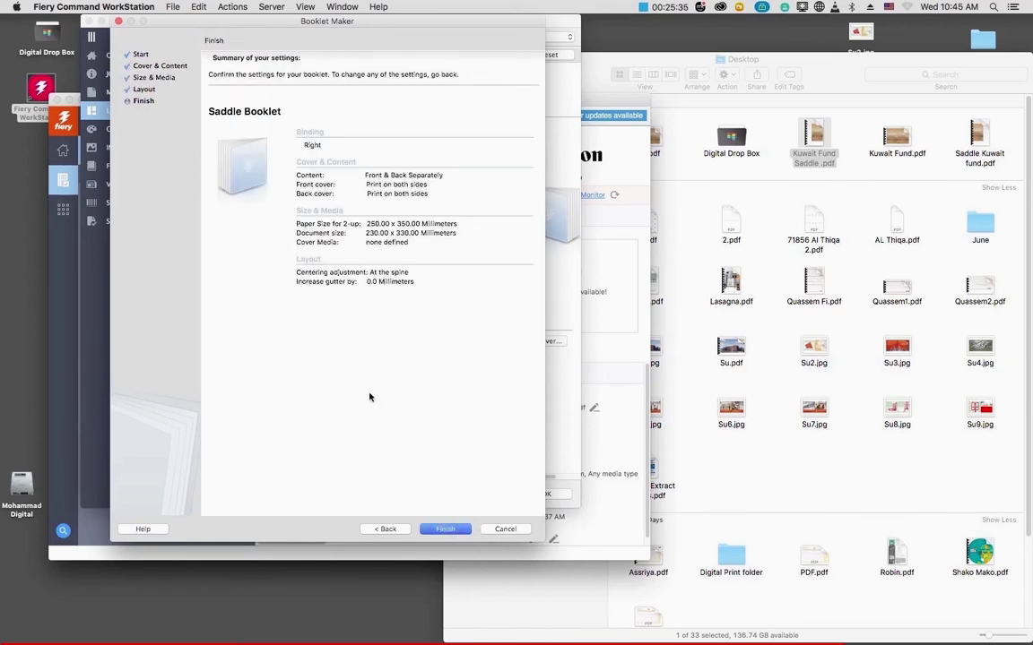
{"action": "left_click", "coordinate": [293, 190]}
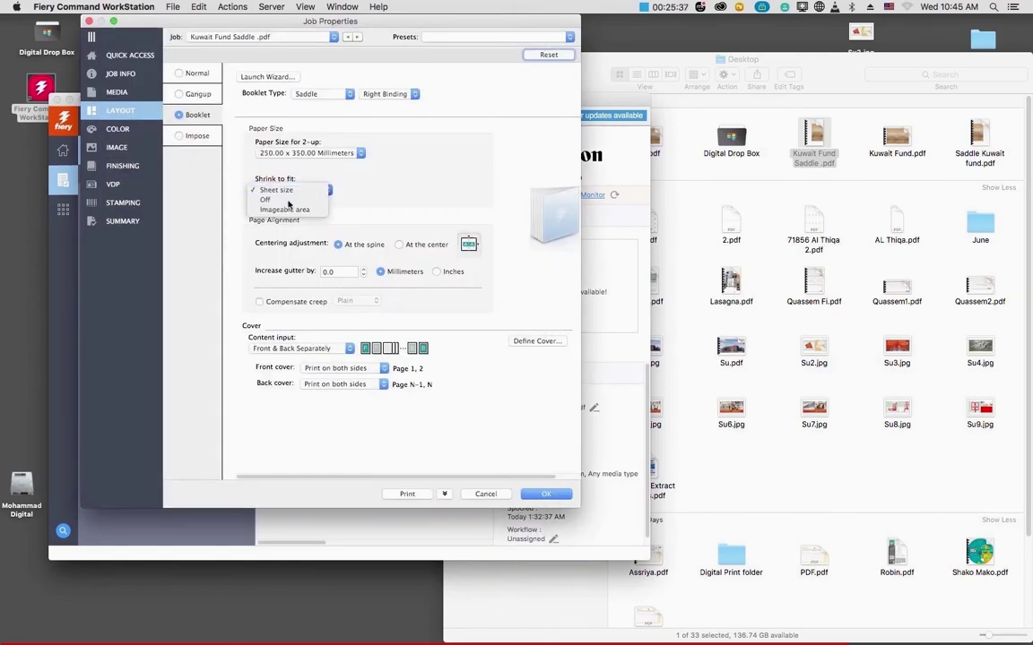
{"action": "left_click", "coordinate": [269, 180]}
Set the job's finishing to saddle fold with saddle stitch stapling
{"action": "left_click", "coordinate": [123, 165]}
{"action": "left_click_drag", "start_coordinate": [576, 177], "coordinate": [588, 371]}
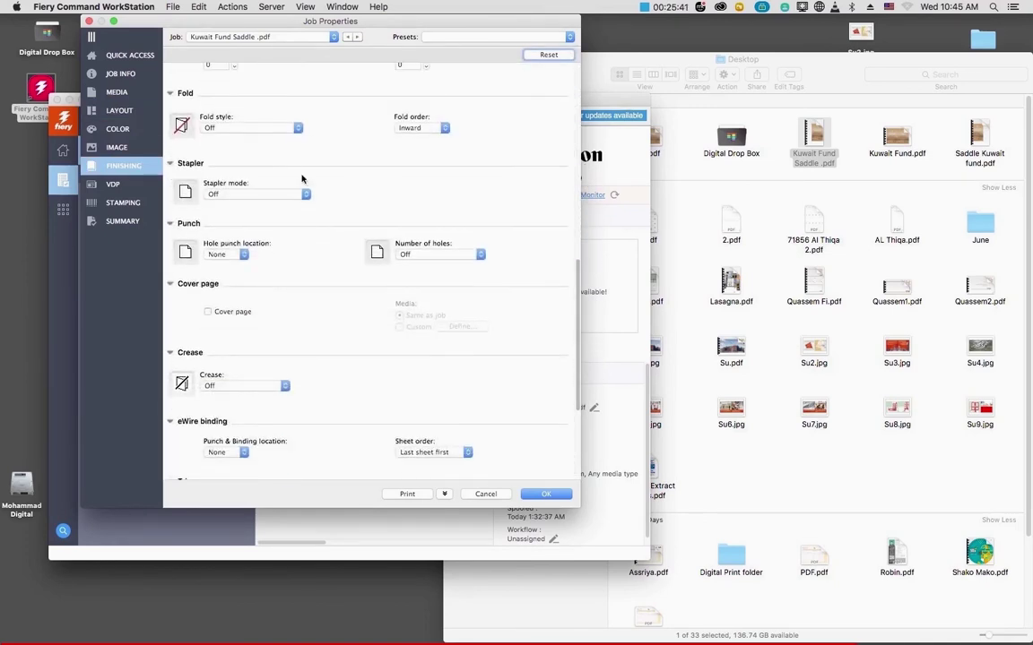
{"action": "left_click", "coordinate": [265, 128]}
{"action": "left_click", "coordinate": [249, 195]}
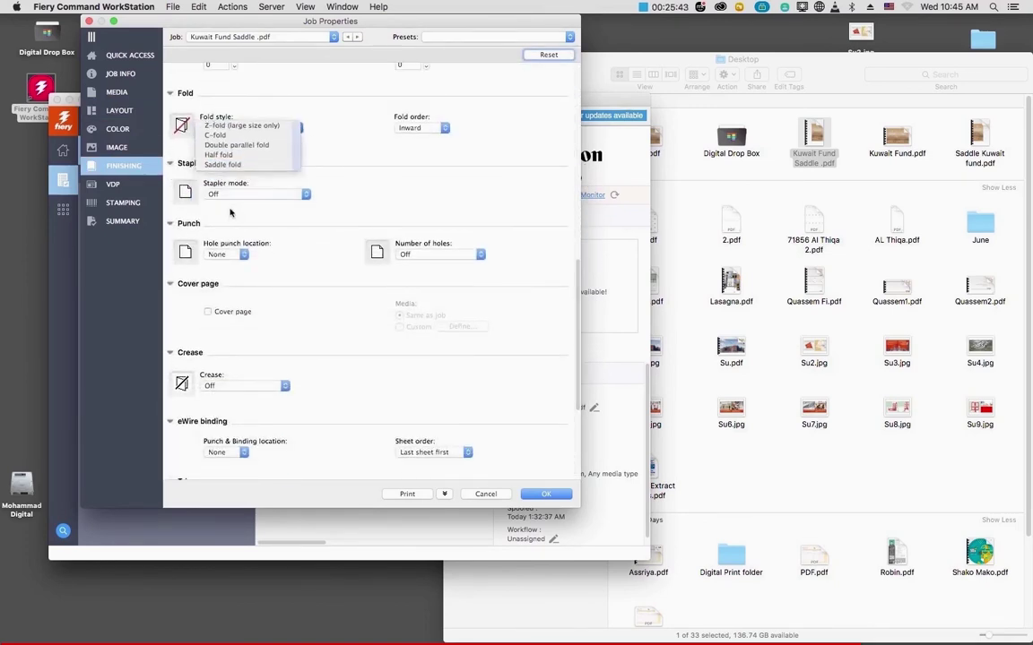
{"action": "left_click", "coordinate": [249, 195]}
{"action": "left_click", "coordinate": [269, 283]}
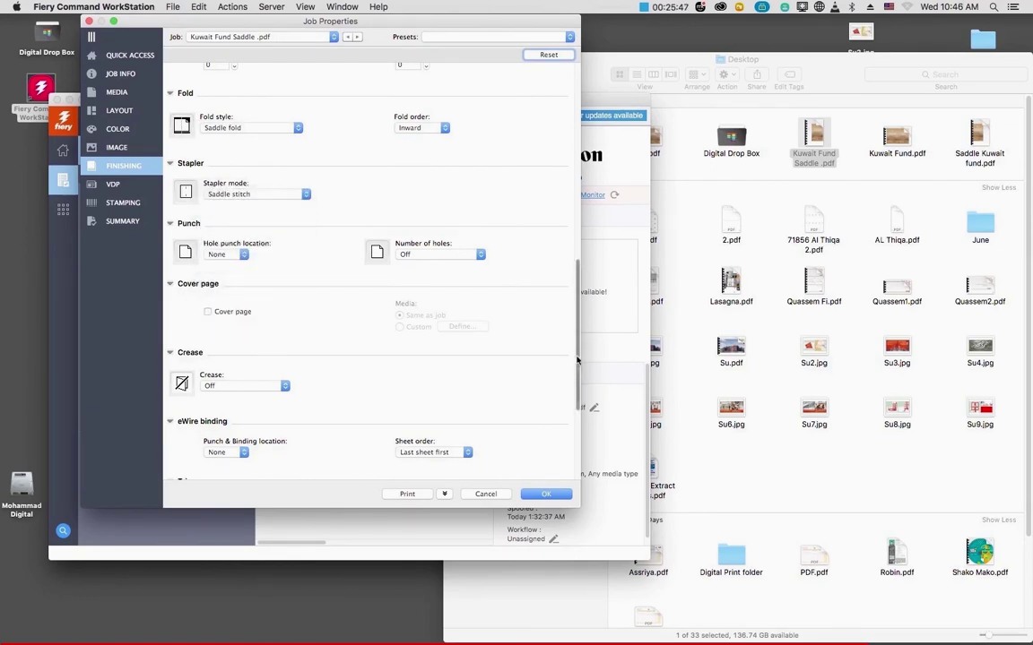
Set the saddle press adjustment to -5 and accept the job properties
{"action": "left_click_drag", "start_coordinate": [584, 336], "coordinate": [588, 472]}
{"action": "left_click", "coordinate": [423, 464]}
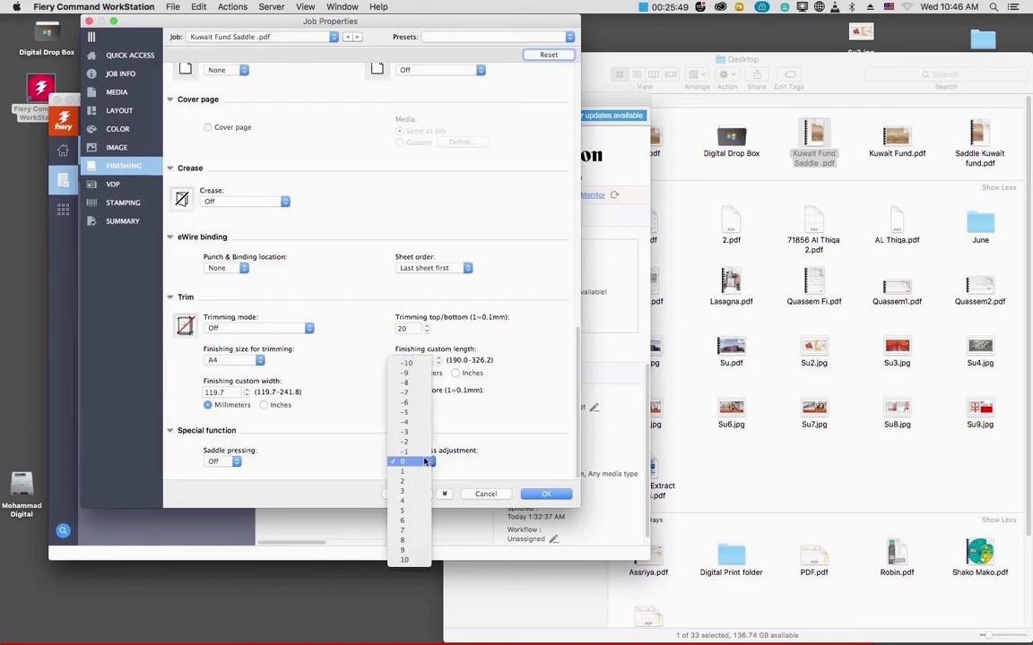
{"action": "left_click", "coordinate": [417, 413]}
{"action": "left_click", "coordinate": [477, 556]}
{"action": "left_click", "coordinate": [556, 498]}
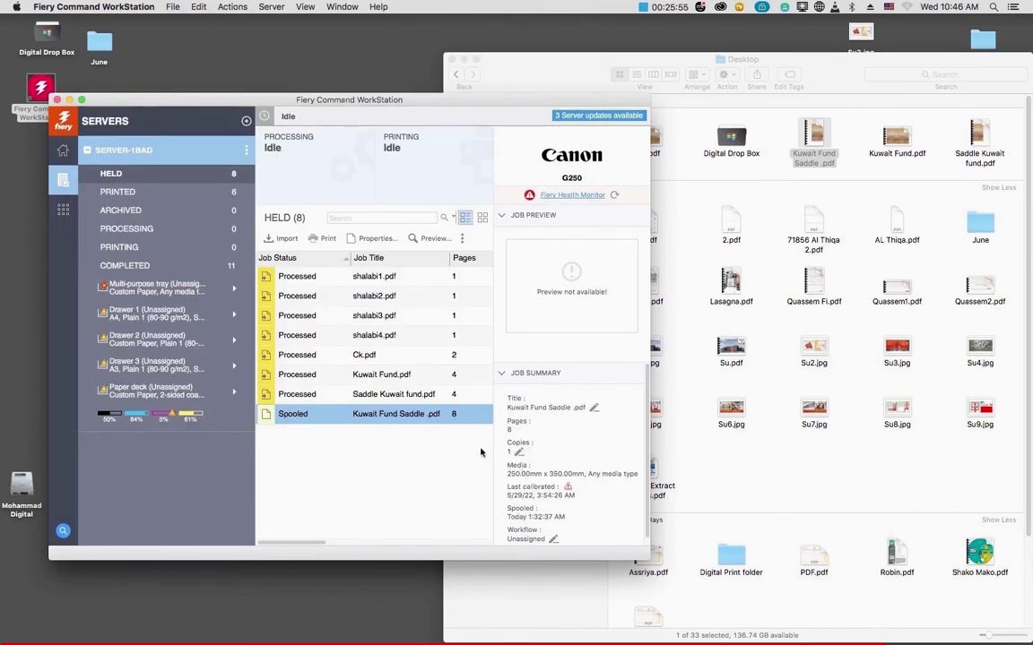
Print and hold the Kuwait Fund Saddle .pdf job
{"action": "right_click", "coordinate": [427, 415]}
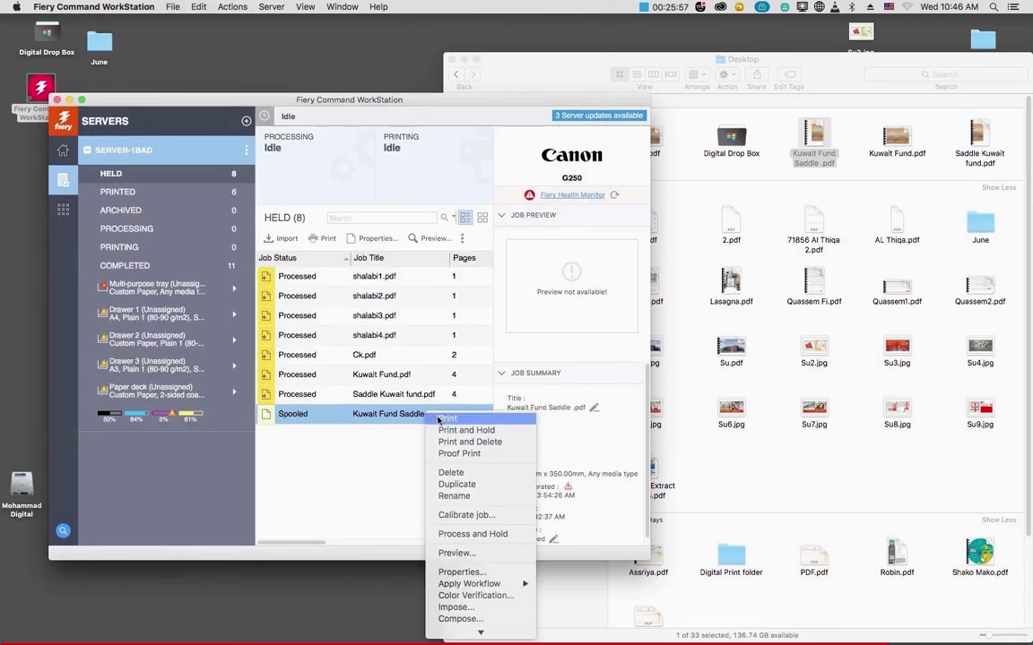
{"action": "left_click", "coordinate": [477, 432]}
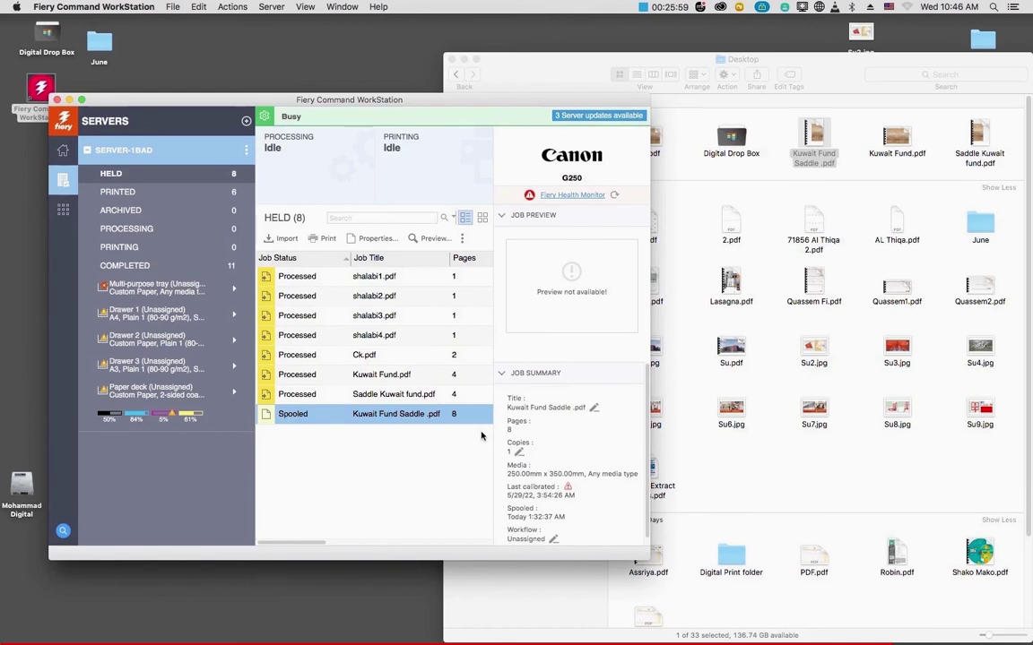